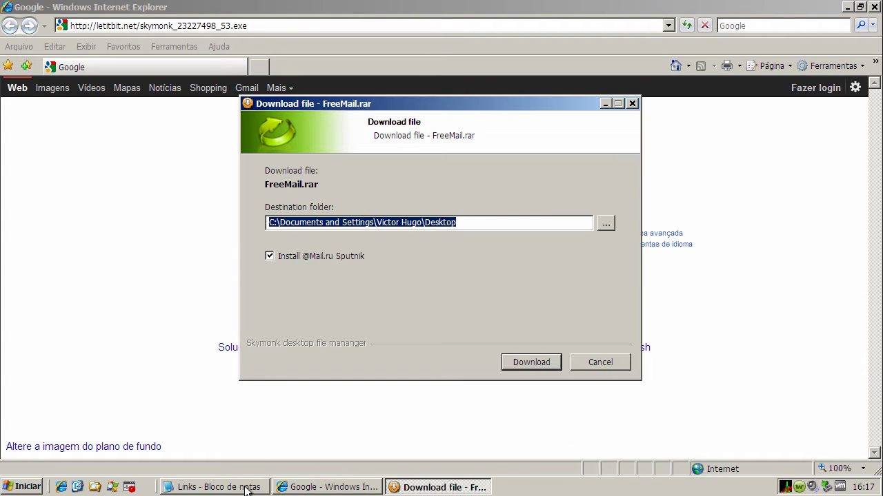
pyautogui.click(542, 361)
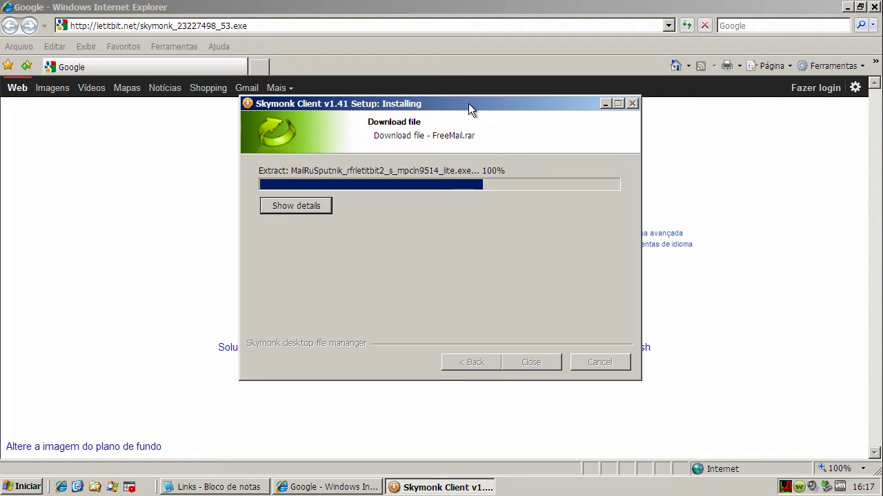
pyautogui.moveTo(469, 106); pyautogui.dragTo(468, 117)
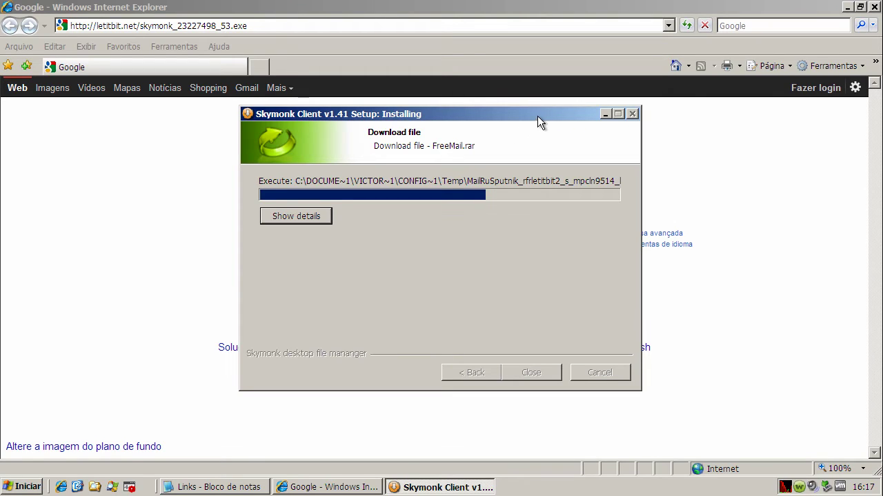
pyautogui.moveTo(537, 116); pyautogui.dragTo(536, 126)
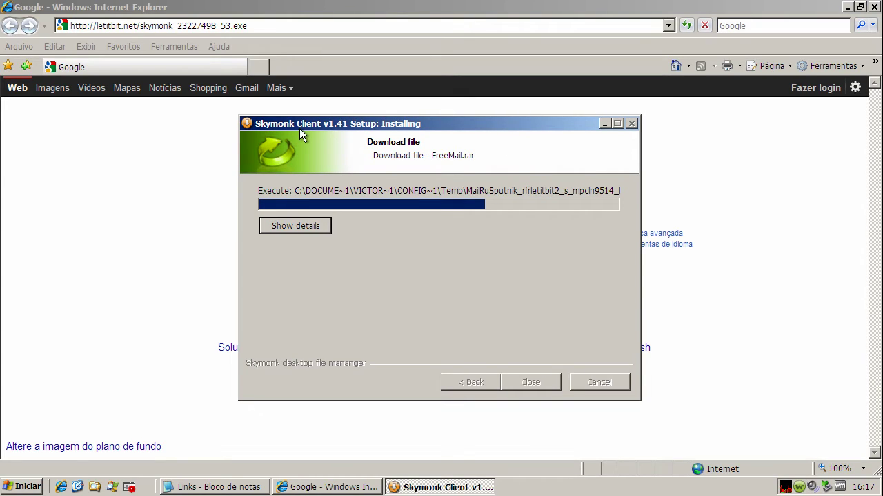
pyautogui.moveTo(304, 125); pyautogui.dragTo(293, 122)
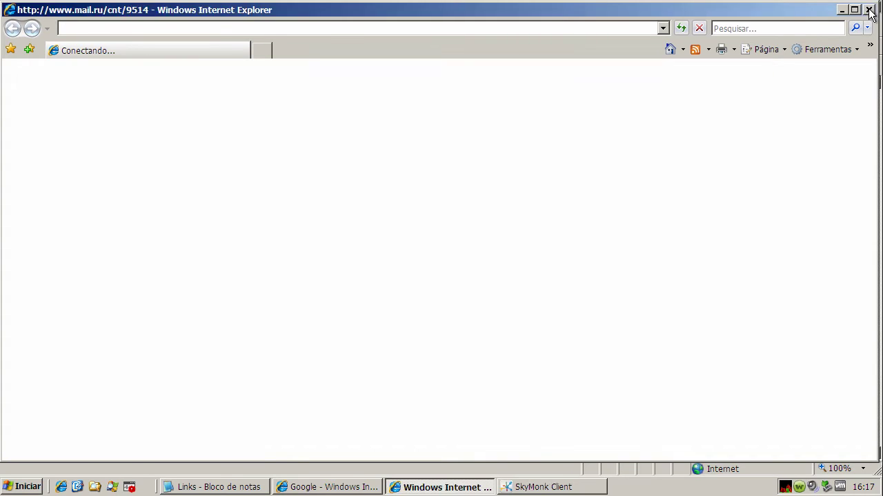
# Clear the desktop by closing the Internet Explorer windows and SkyMonk Client and minimizing the Links note.
pyautogui.click(869, 9)
pyautogui.click(494, 255)
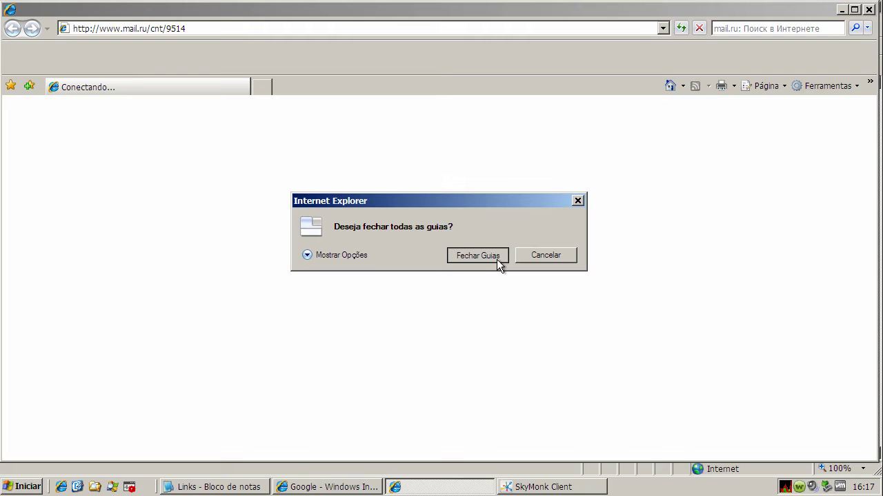
pyautogui.click(525, 487)
pyautogui.click(760, 71)
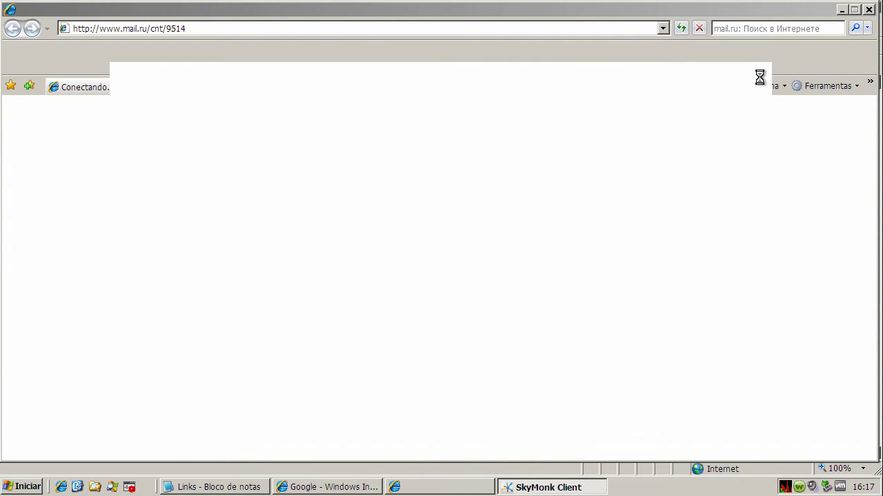
pyautogui.click(869, 10)
pyautogui.click(872, 7)
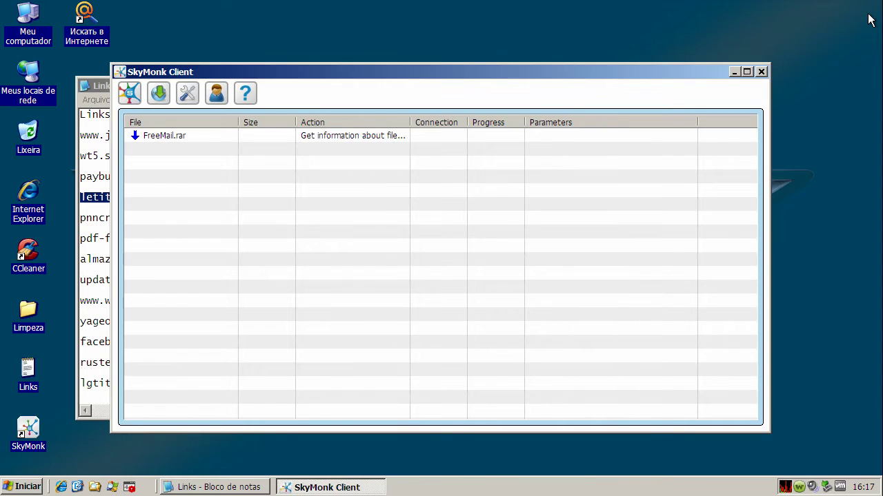
pyautogui.click(760, 72)
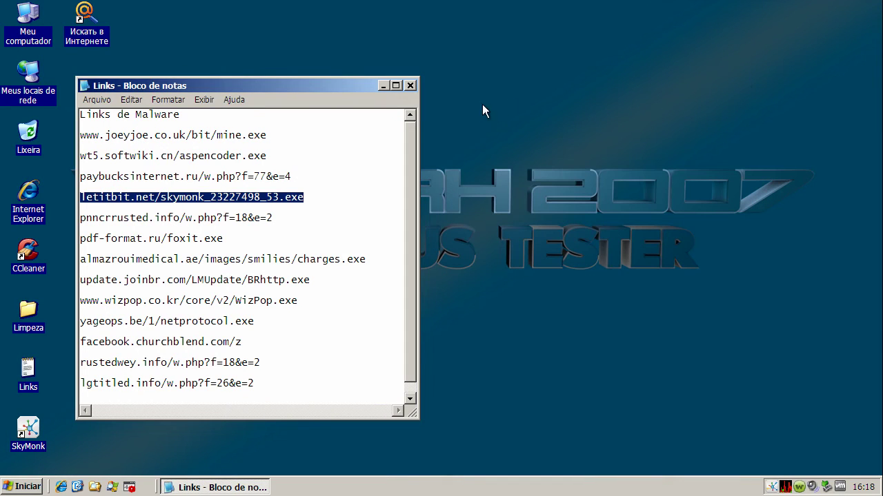
pyautogui.click(382, 86)
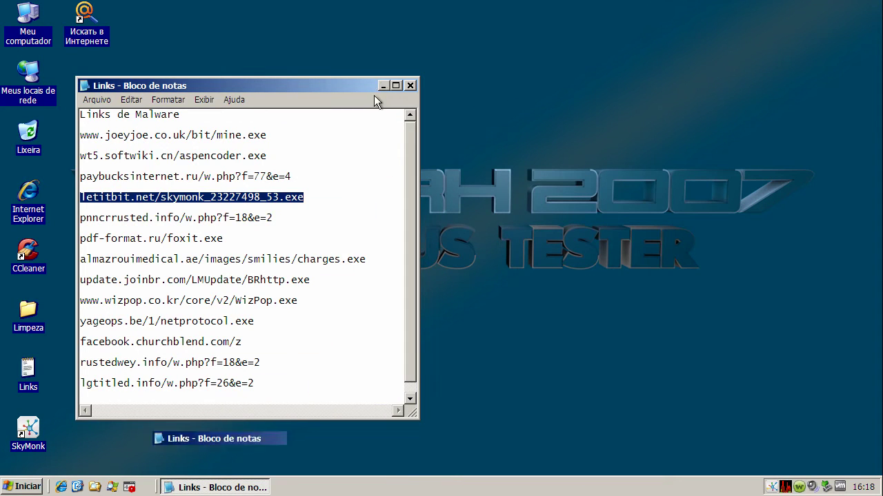
pyautogui.doubleClick(789, 487)
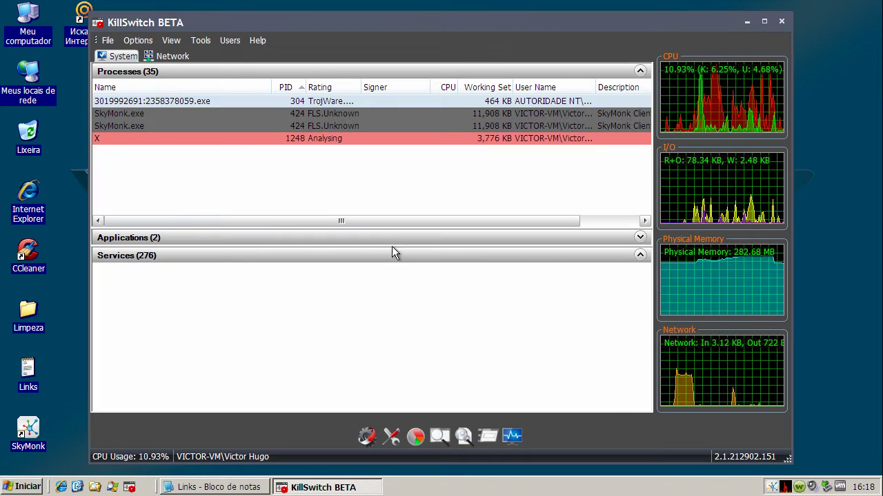
pyautogui.click(189, 115)
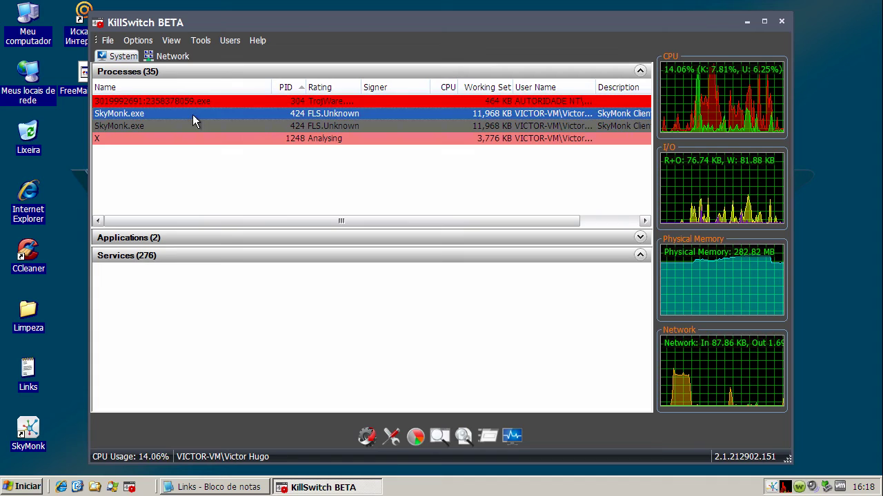
pyautogui.click(280, 125)
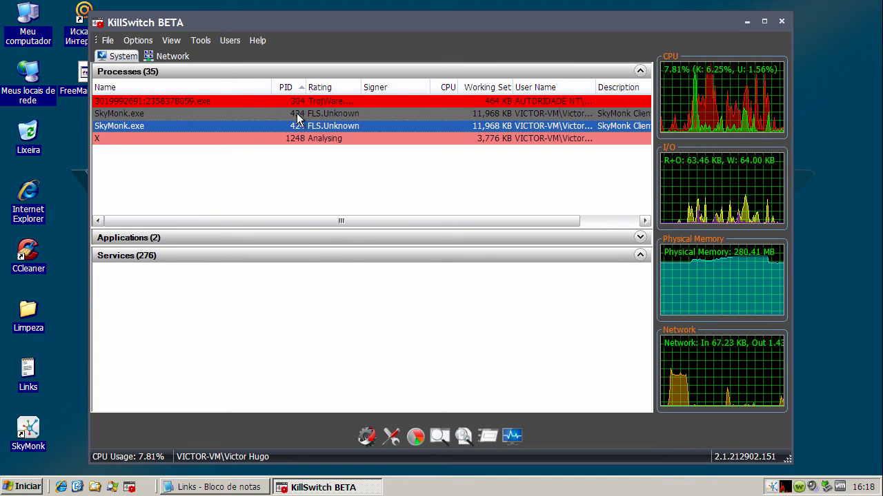
pyautogui.click(297, 114)
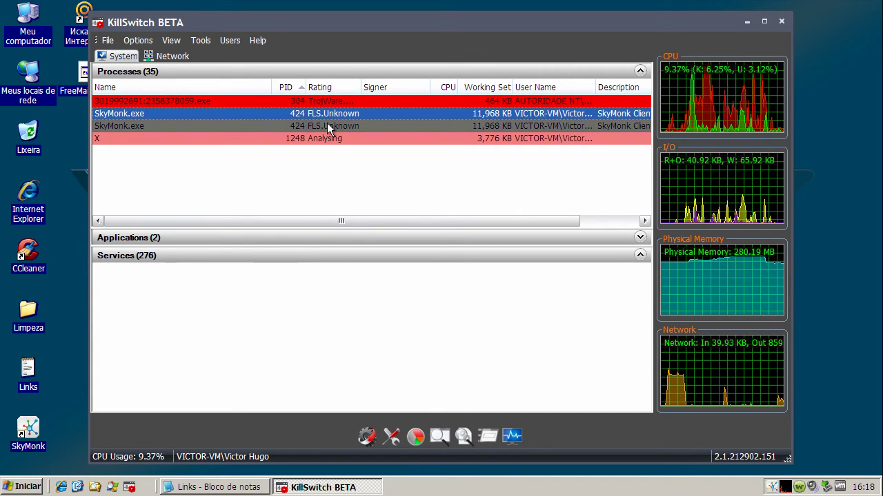
pyautogui.click(336, 127)
pyautogui.click(340, 117)
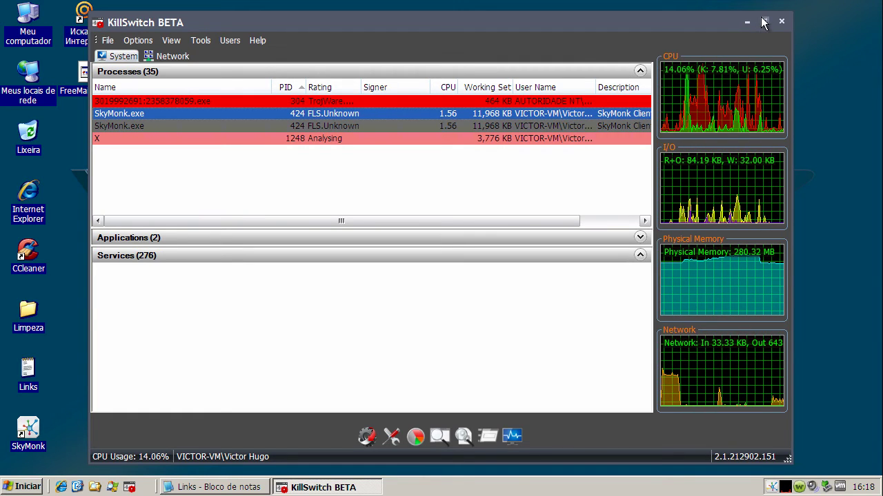
pyautogui.click(174, 98)
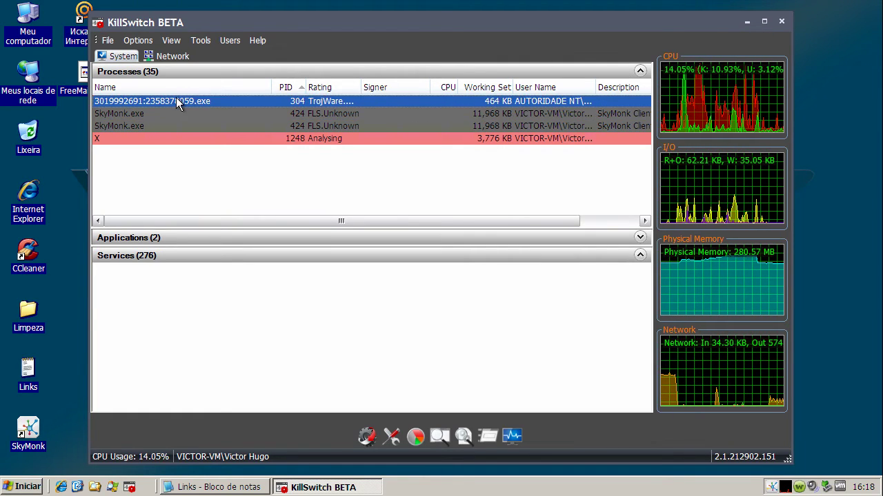
pyautogui.click(744, 25)
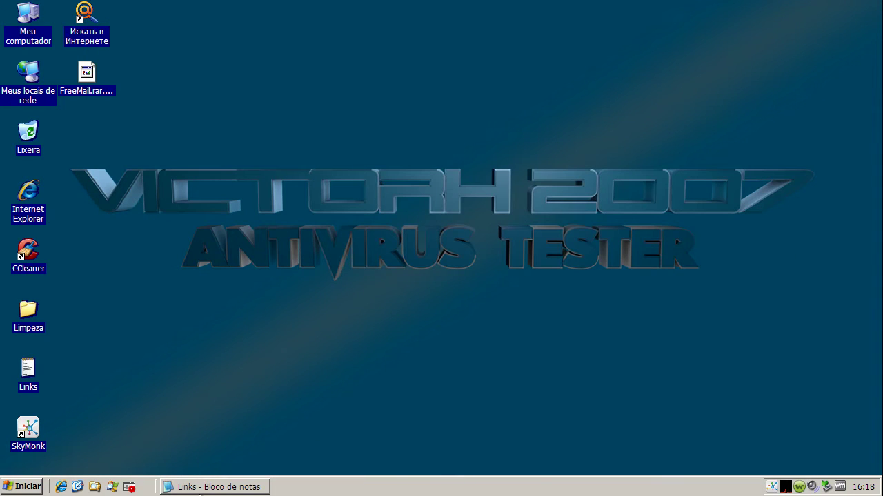
# Quit SkyMonk running in the background and copy the pnncrrusted.info/w.php?f=18&e=2 link from the Links note.
pyautogui.rightClick(770, 489)
pyautogui.click(782, 477)
pyautogui.click(219, 487)
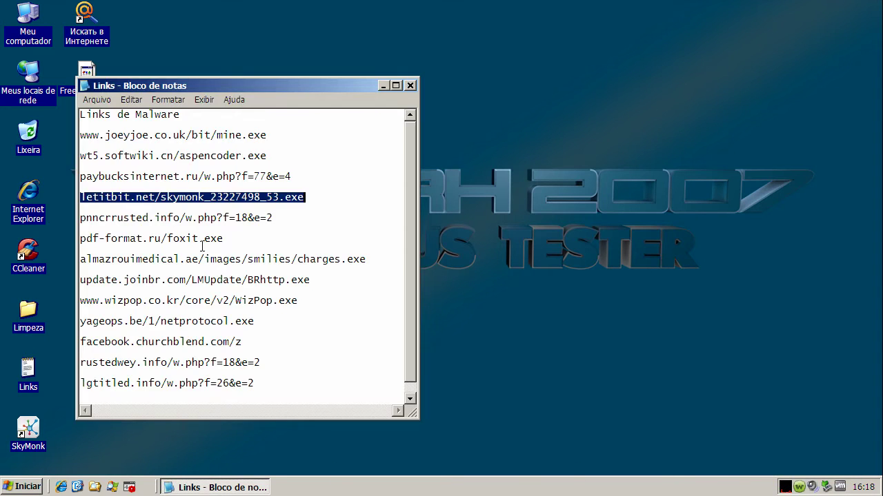
pyautogui.doubleClick(188, 219)
pyautogui.rightClick(197, 220)
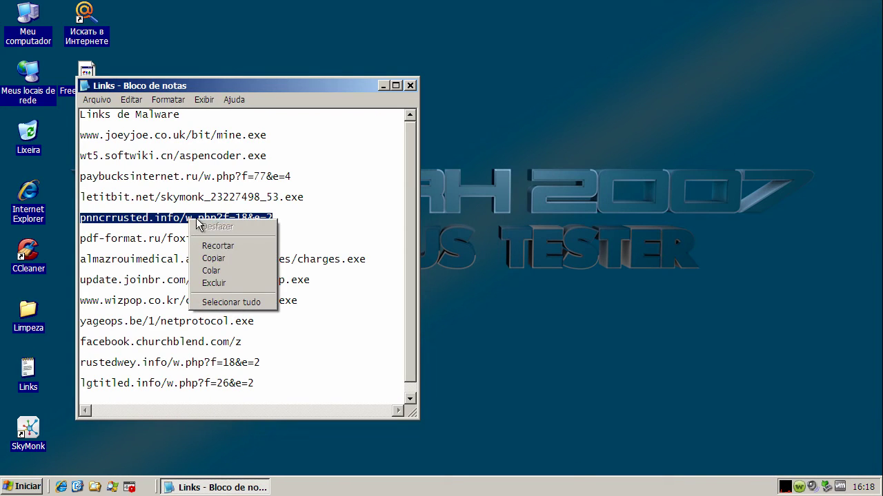
pyautogui.click(211, 256)
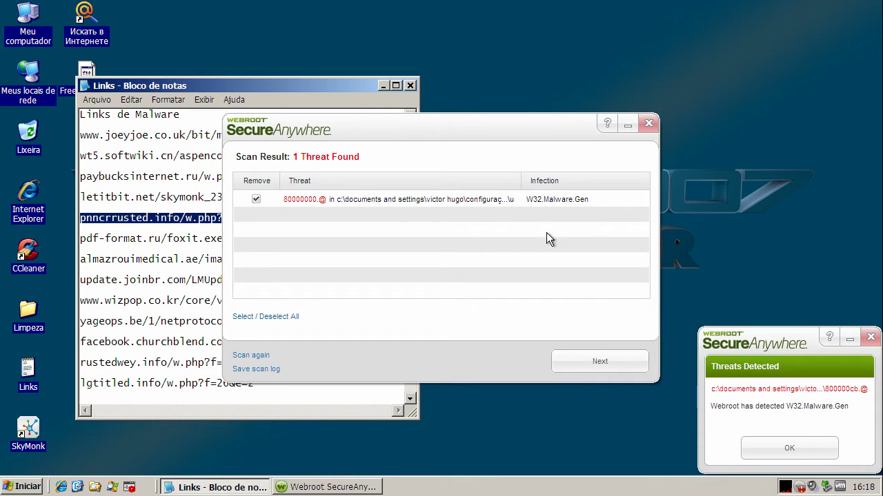
# Remove the detected 80000000.@ threat with Webroot SecureAnywhere and dismiss the threat alert.
pyautogui.click(787, 445)
pyautogui.click(615, 363)
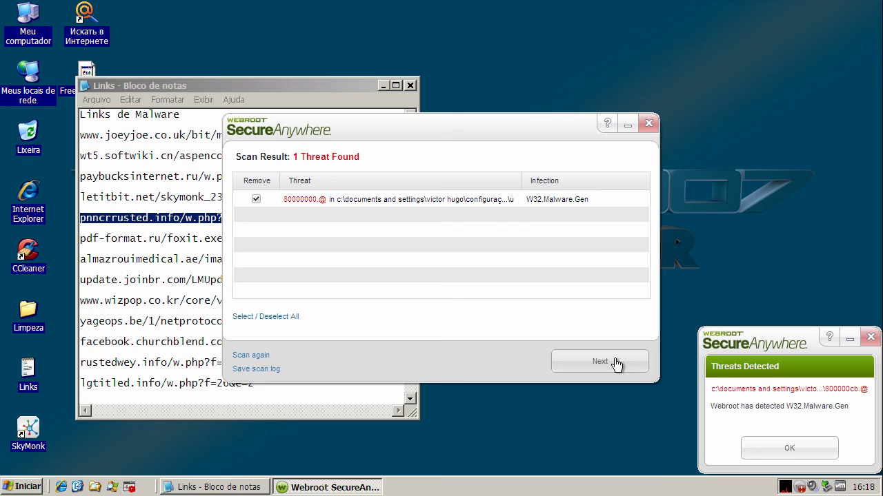
pyautogui.click(616, 363)
pyautogui.click(616, 363)
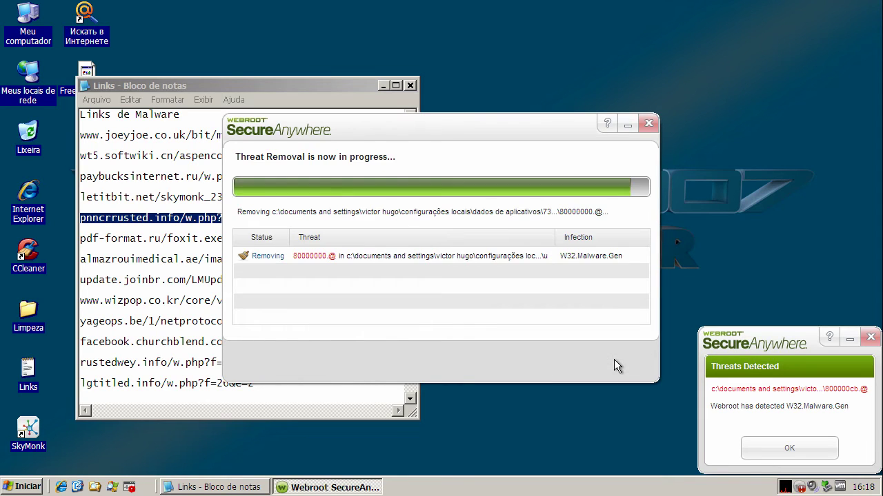
pyautogui.click(794, 448)
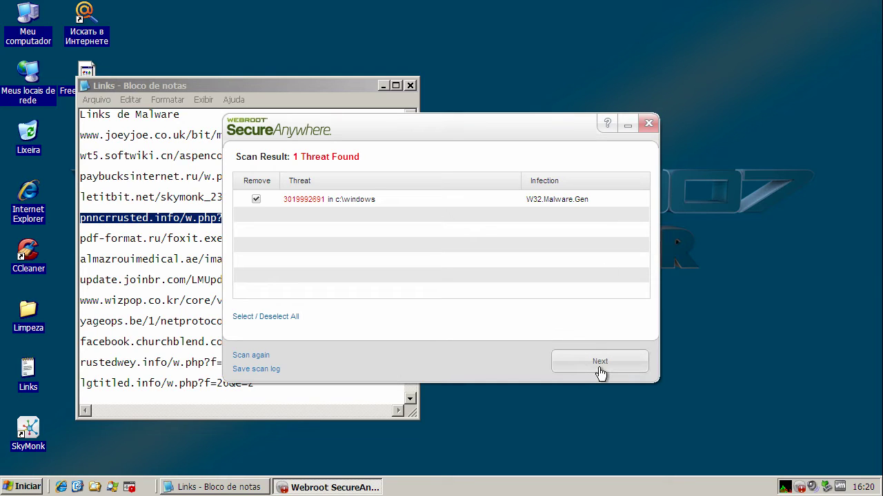
pyautogui.click(604, 373)
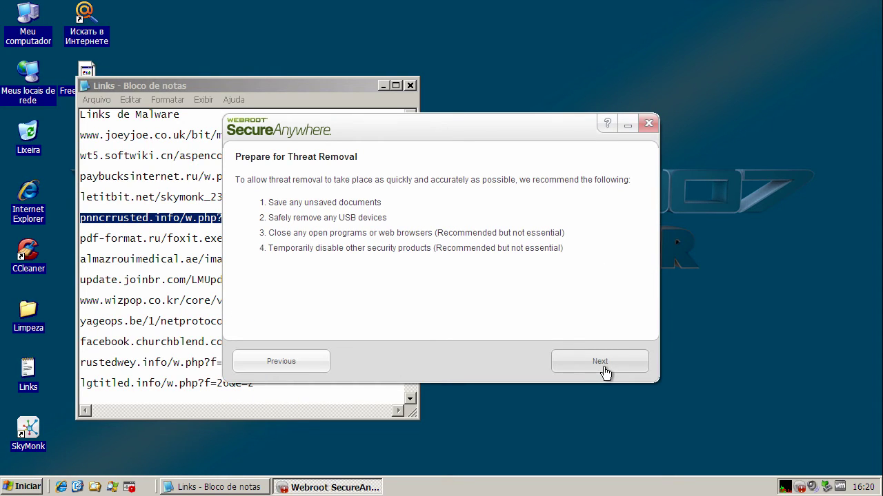
pyautogui.click(603, 371)
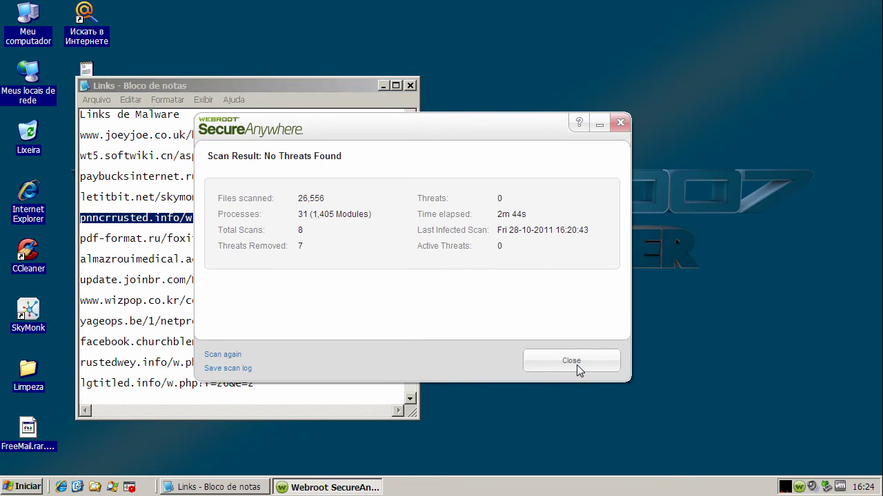
pyautogui.click(577, 365)
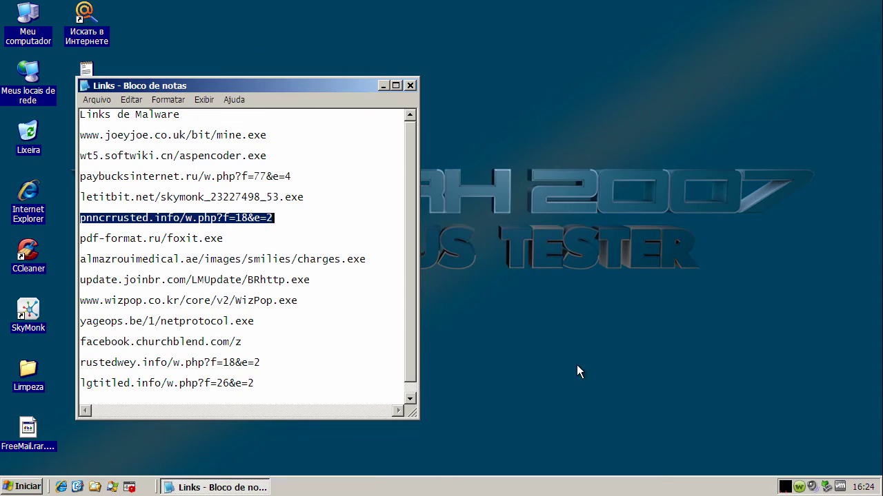
# Copy the pnncrrusted.info/w.php?f=18&e=2 link from the Links note and open it in Internet Explorer.
pyautogui.rightClick(214, 218)
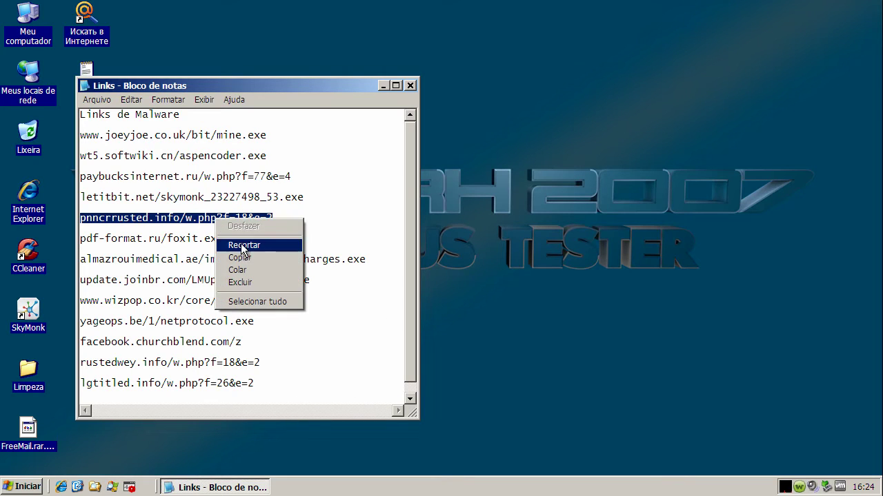
pyautogui.click(249, 258)
pyautogui.click(61, 488)
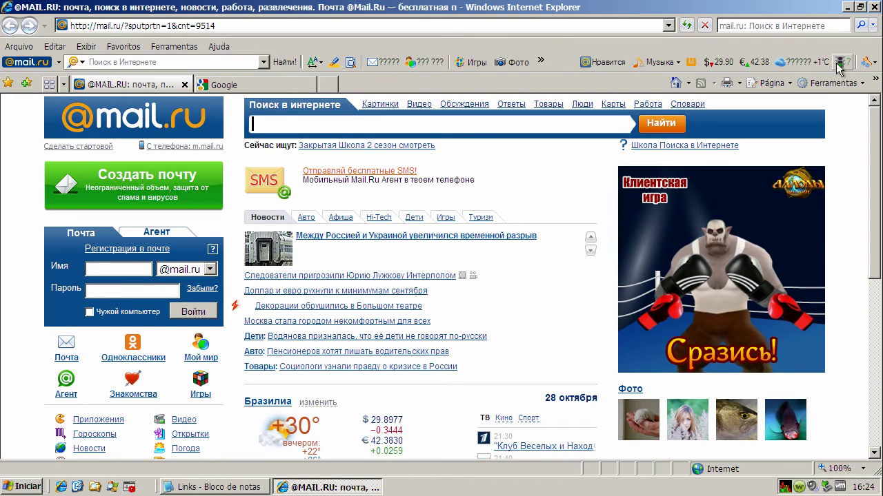
pyautogui.click(274, 28)
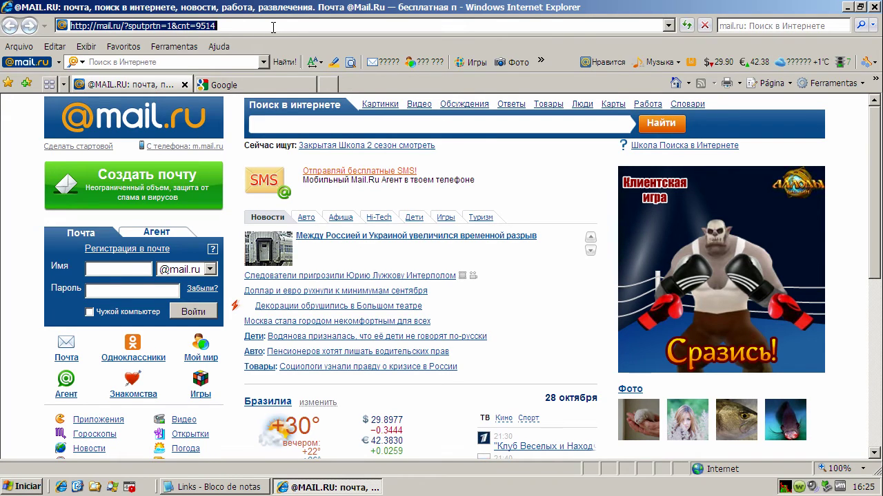
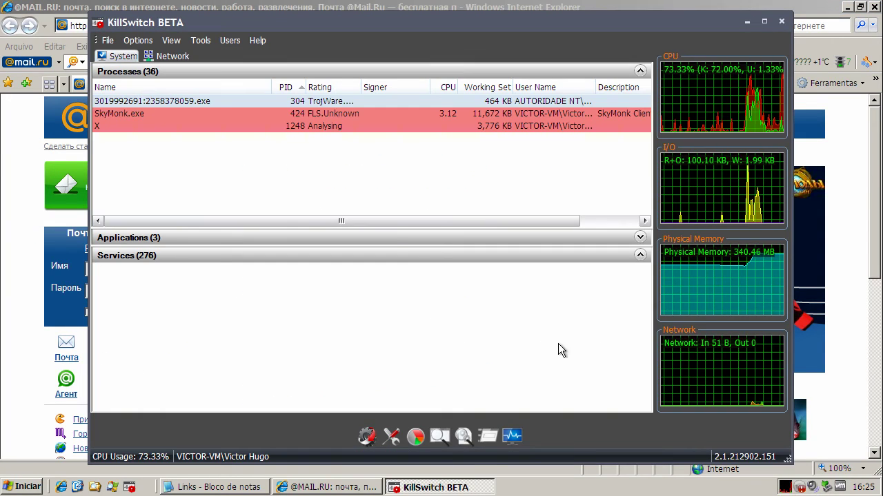
pyautogui.click(262, 124)
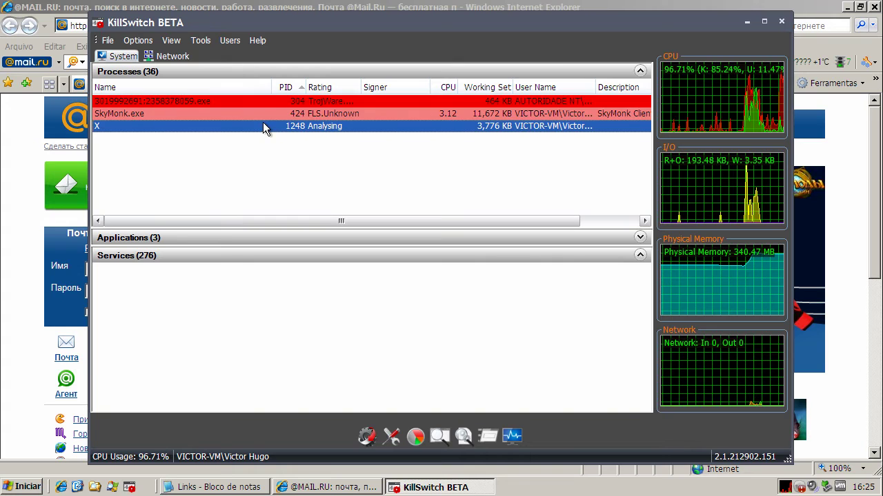
pyautogui.click(186, 103)
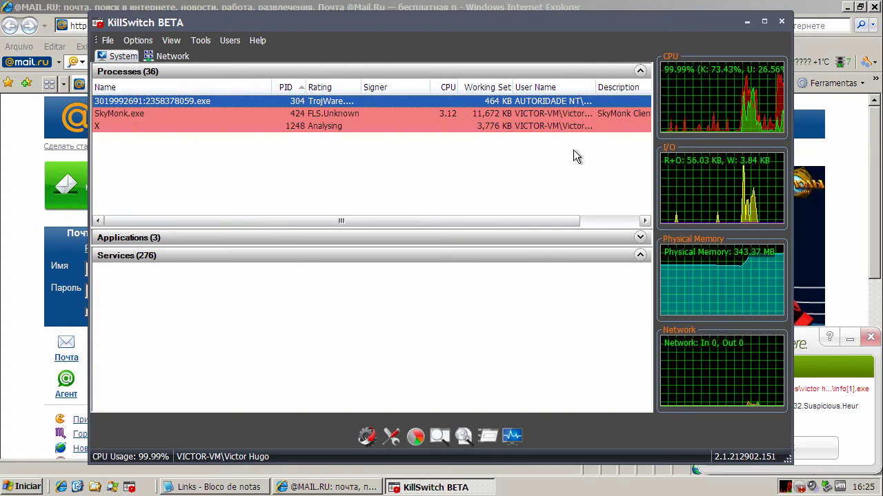
pyautogui.click(748, 22)
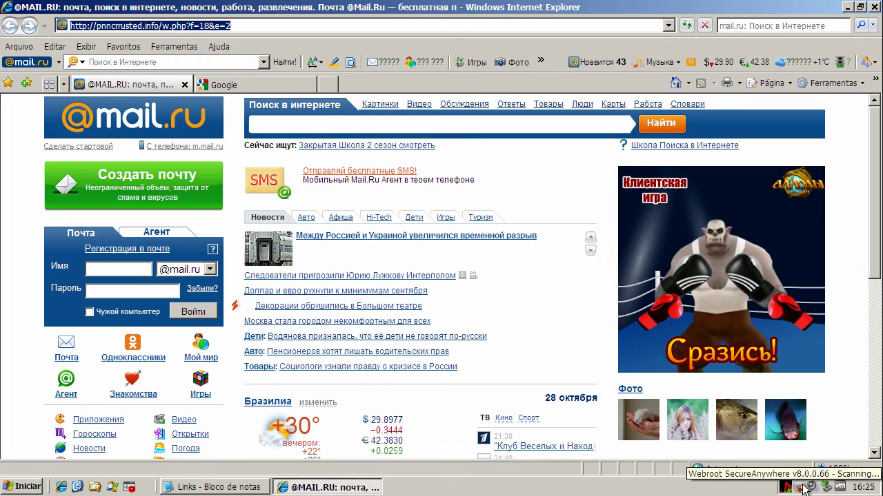
# Copy the pdf-format.ru/foxit.exe link from the Links note.
pyautogui.click(265, 488)
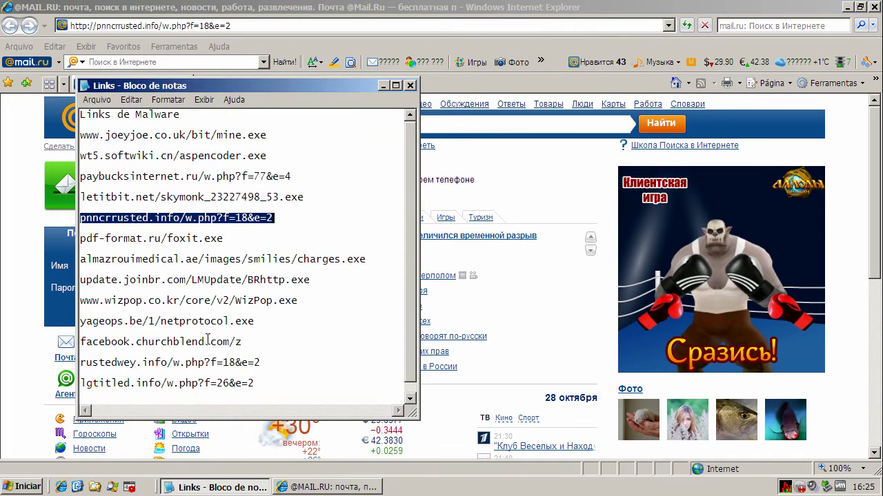
pyautogui.click(204, 237)
pyautogui.doubleClick(204, 238)
pyautogui.hotkey('ctrl', 'c')
pyautogui.rightClick(205, 238)
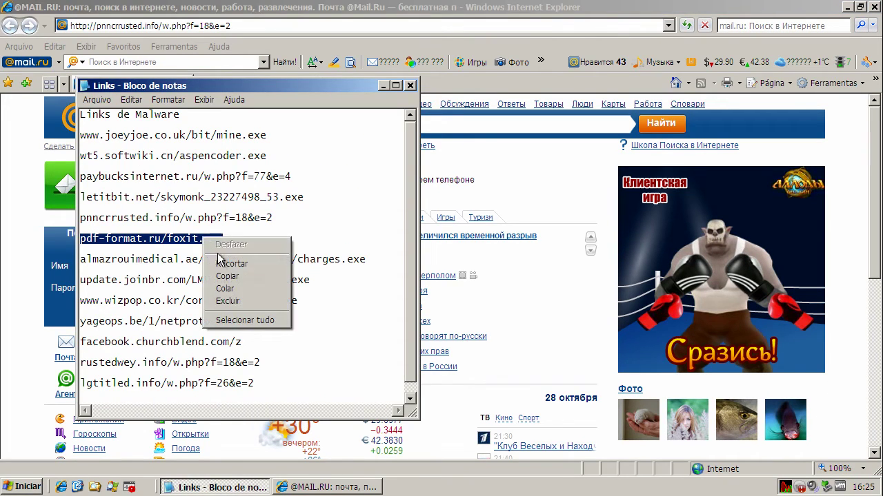
pyautogui.click(228, 276)
# Open the copied link in Internet Explorer and run foxit.exe, unblocking foxit[1] in the Windows Firewall alert.
pyautogui.click(217, 26)
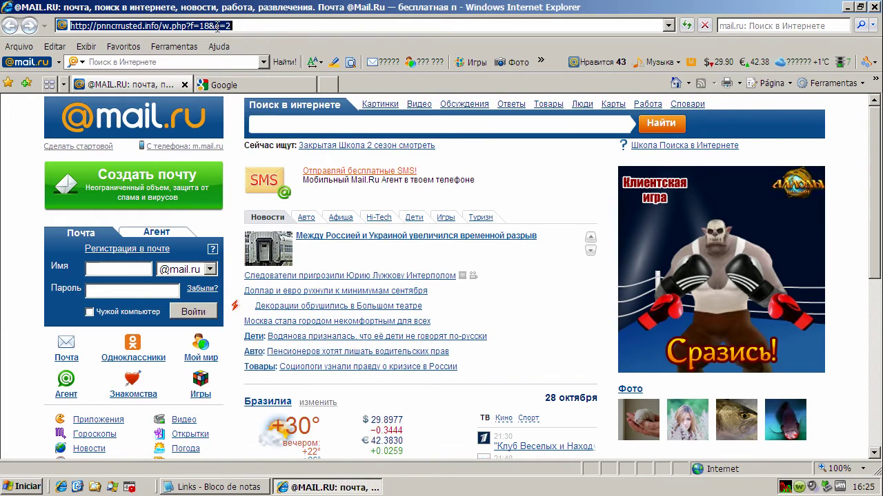
pyautogui.hotkey('ctrl', 'v')
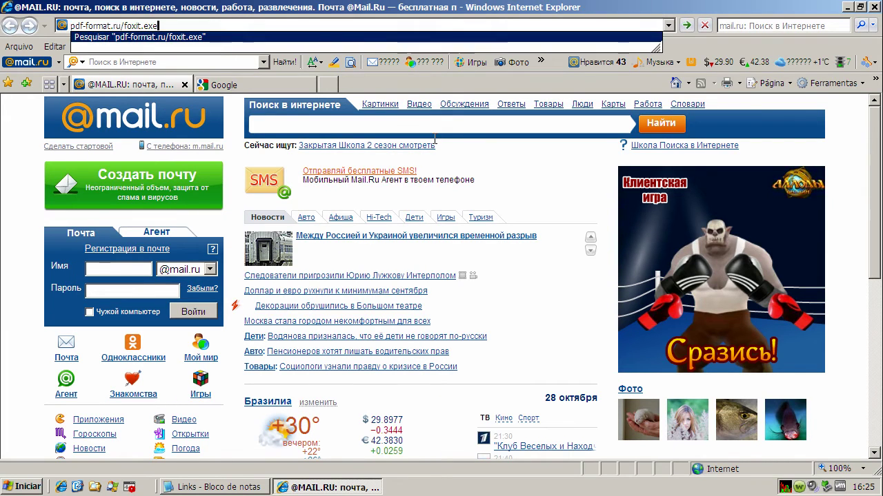
pyautogui.press('Return')
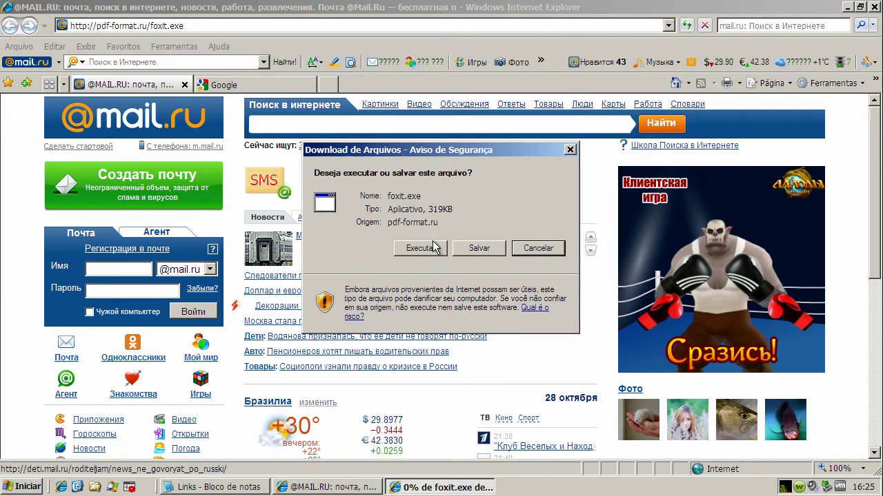
pyautogui.click(421, 248)
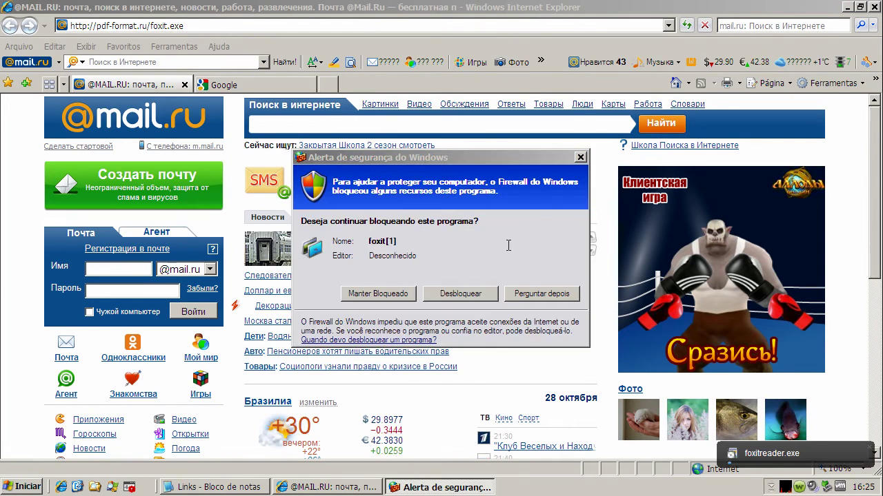
pyautogui.click(466, 297)
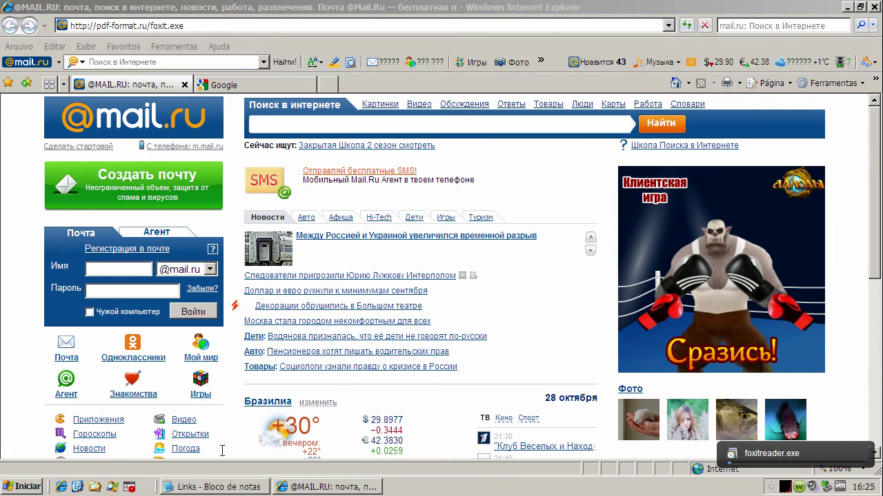
# Copy the almazrouimedical.ae/images/smilies/charges.exe link from the Links note, open it in Internet Explorer and run charges.exe.
pyautogui.click(209, 487)
pyautogui.tripleClick(225, 259)
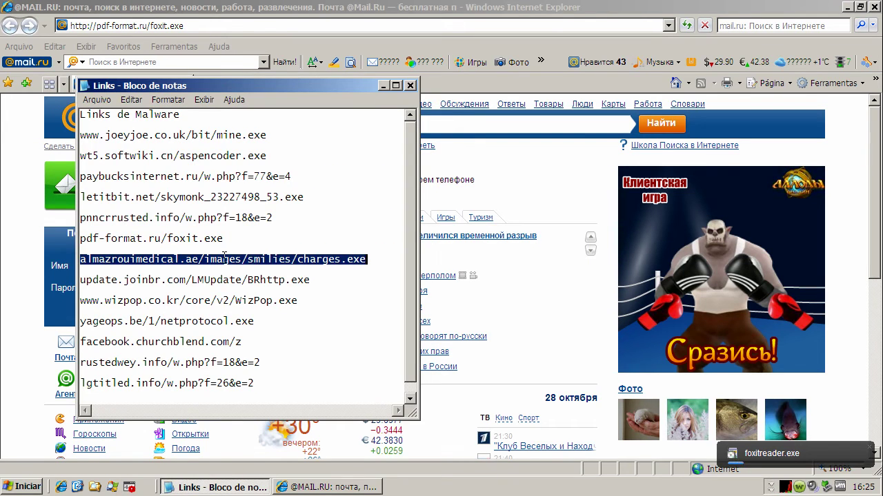
pyautogui.rightClick(225, 259)
pyautogui.click(263, 298)
pyautogui.click(226, 26)
pyautogui.moveTo(226, 25); pyautogui.dragTo(71, 26)
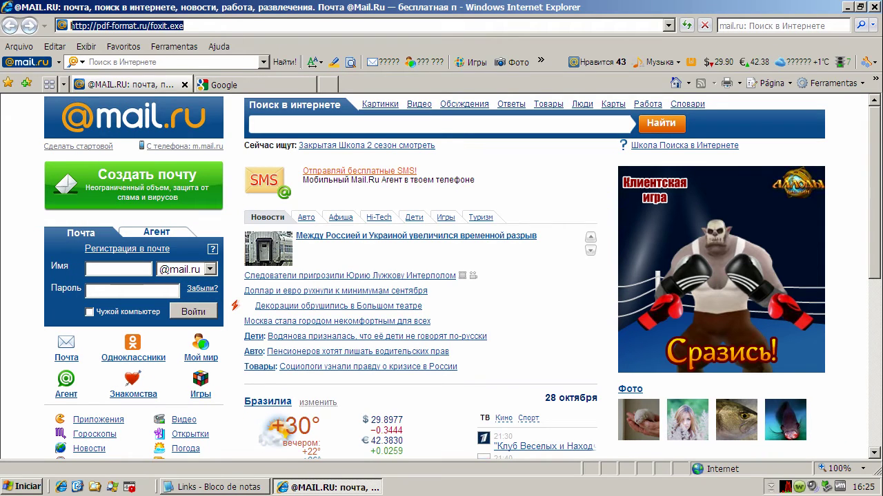
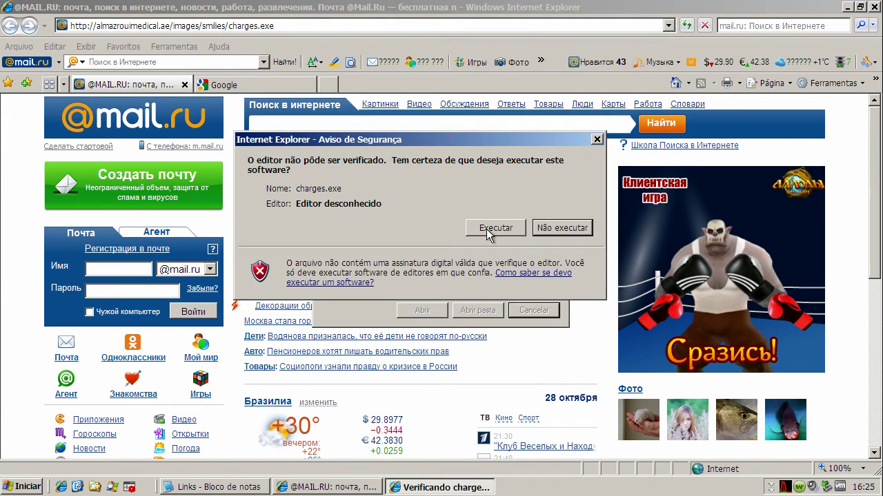
pyautogui.click(486, 229)
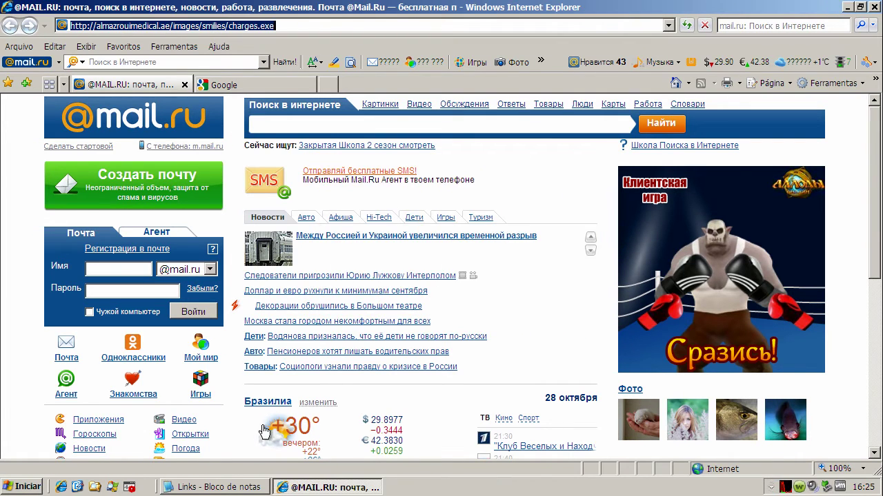
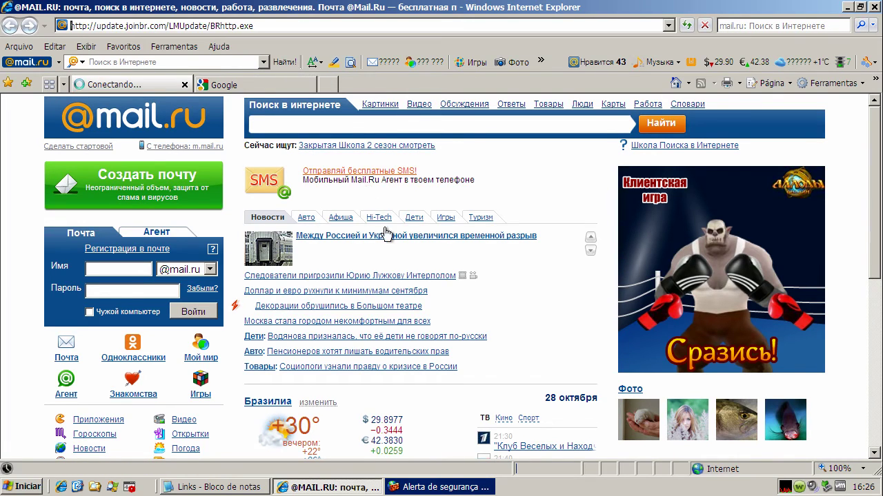
# Unblock Adobe Acrobat Document (.pdf) in the Windows Firewall alert and cancel the Foxit Reader setup wizard.
pyautogui.click(466, 487)
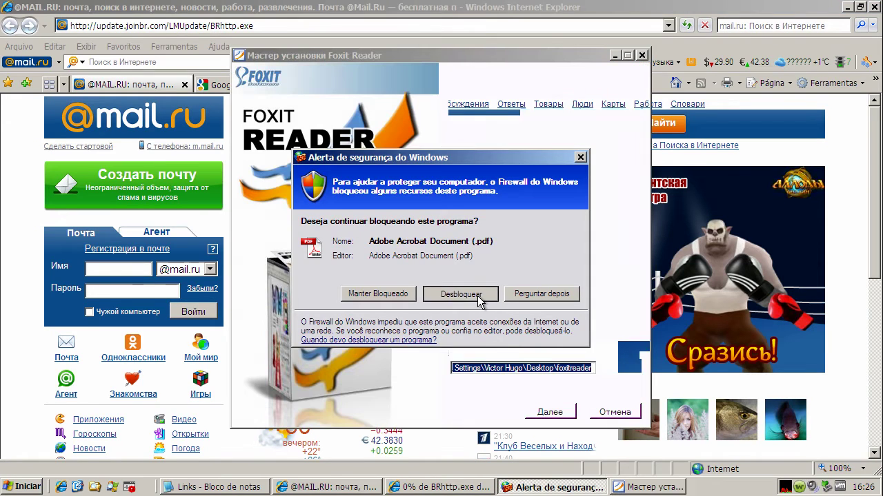
pyautogui.click(475, 302)
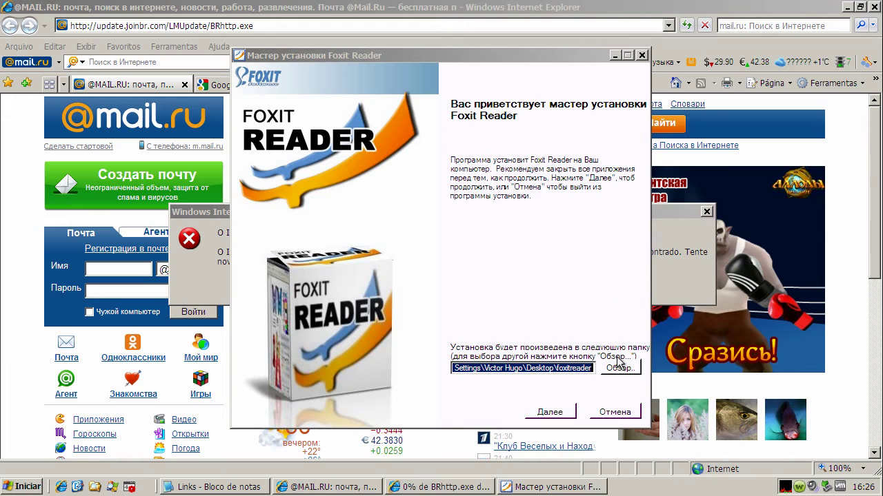
pyautogui.click(615, 412)
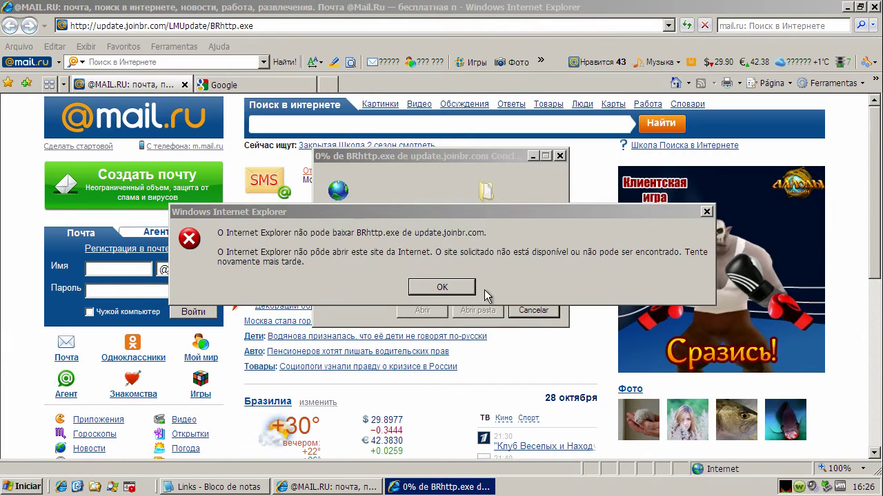
# Dismiss the download error and retry the update.joinbr.com/LMUpdate/BRhttp.exe link in Internet Explorer.
pyautogui.click(457, 288)
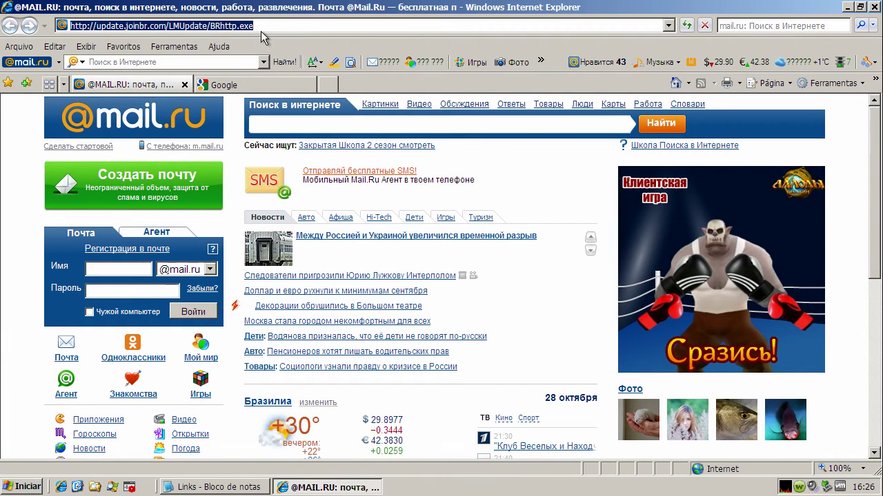
pyautogui.press('Return')
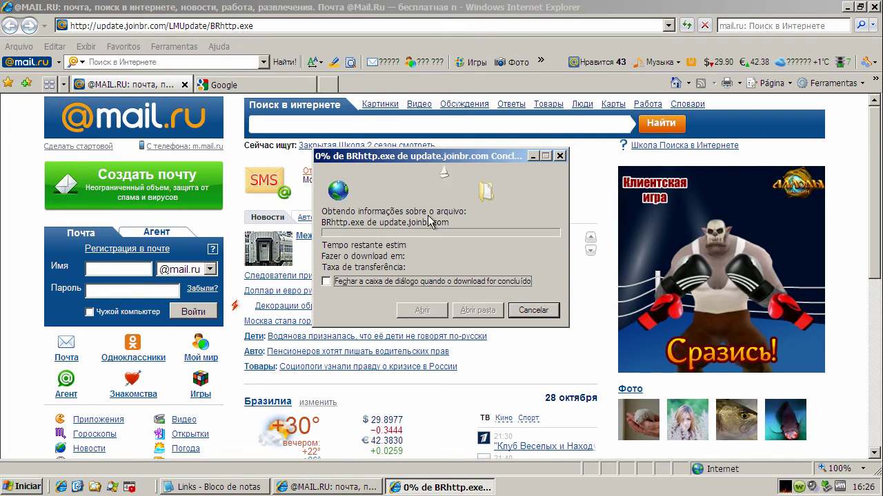
pyautogui.moveTo(409, 159); pyautogui.dragTo(404, 159)
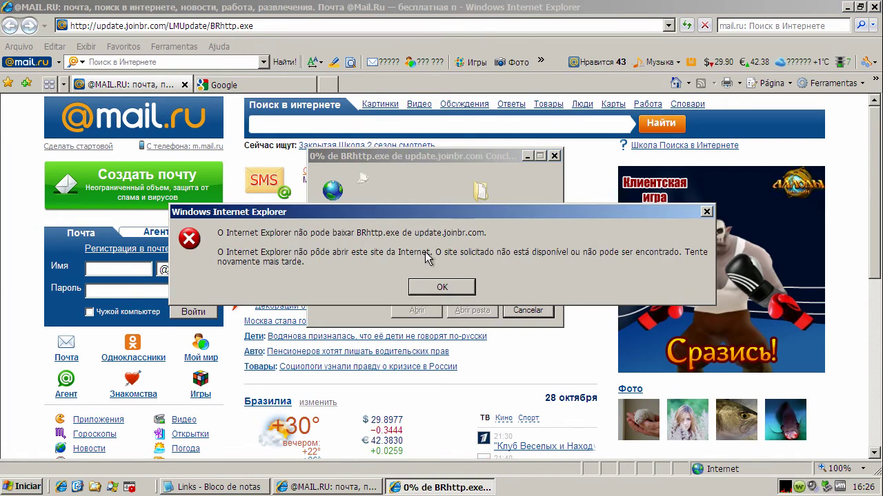
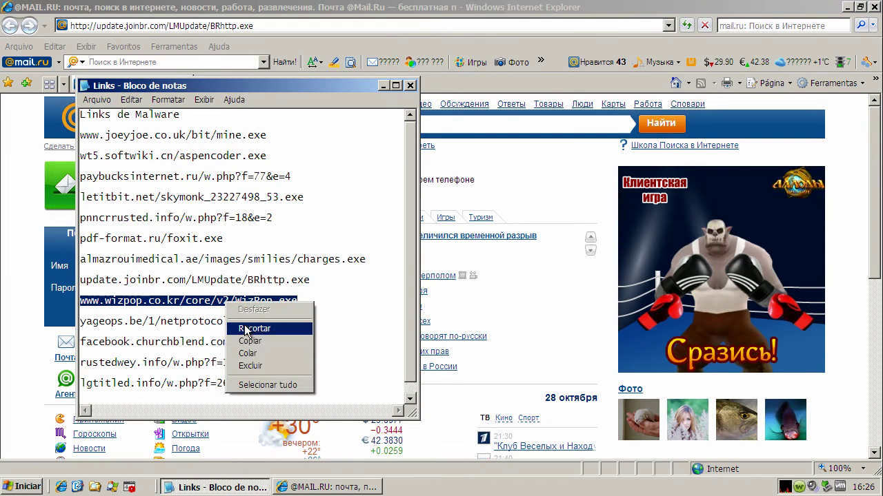
pyautogui.click(252, 341)
pyautogui.click(194, 39)
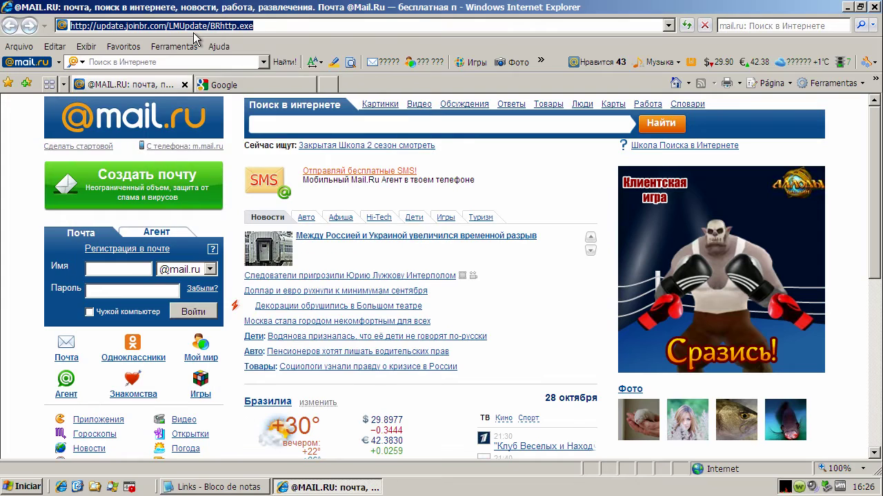
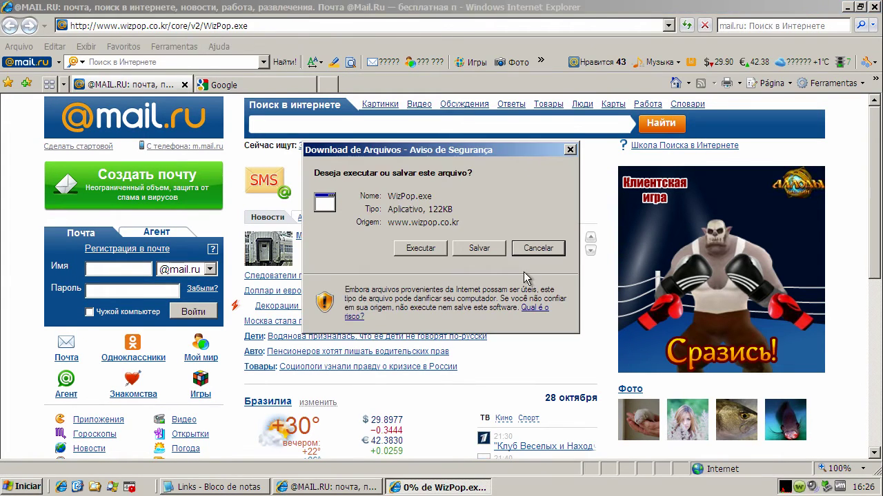
pyautogui.click(433, 249)
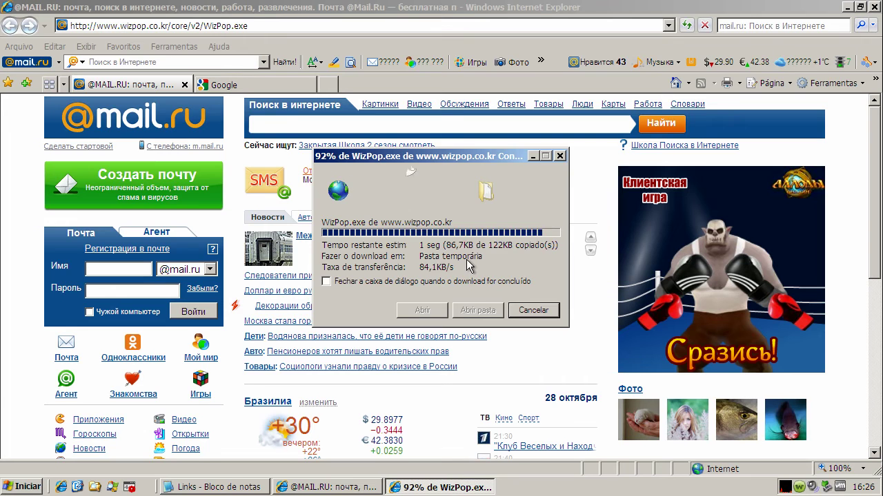
pyautogui.click(479, 203)
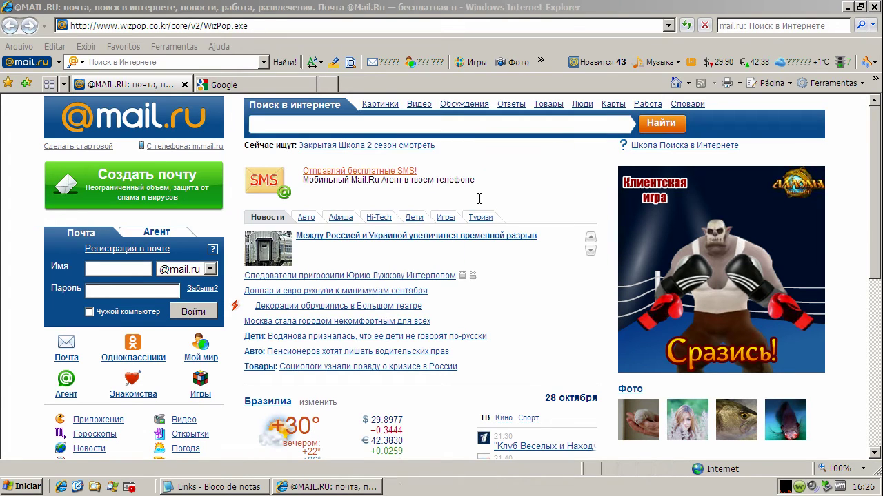
# Copy the yageops.be/1/netprotocol.exe link from the Links note and open it in Internet Explorer.
pyautogui.click(256, 487)
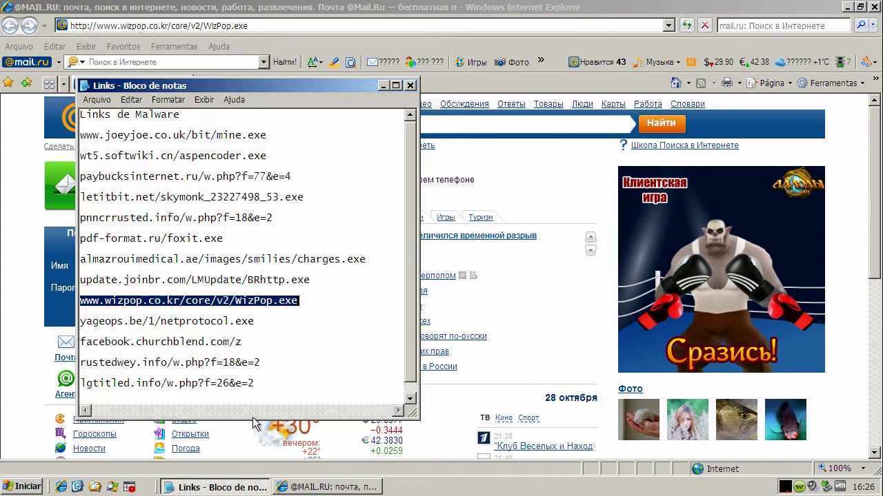
pyautogui.doubleClick(238, 322)
pyautogui.rightClick(238, 322)
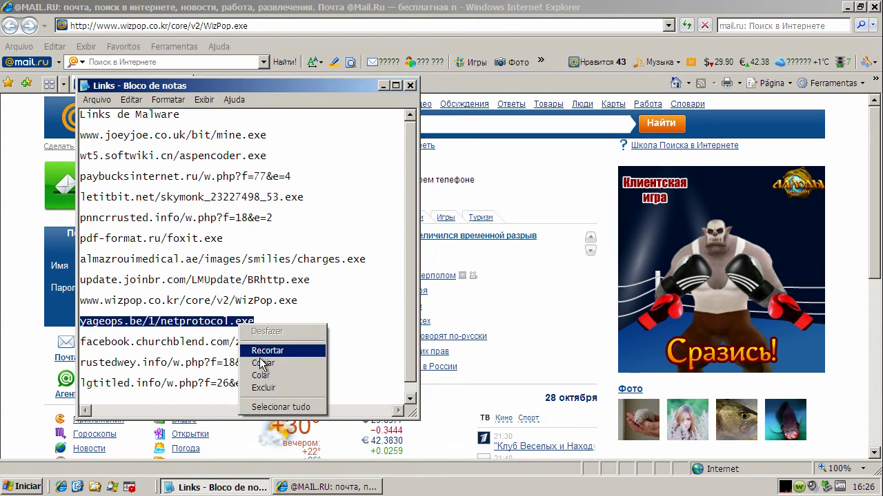
pyautogui.click(262, 364)
pyautogui.click(197, 25)
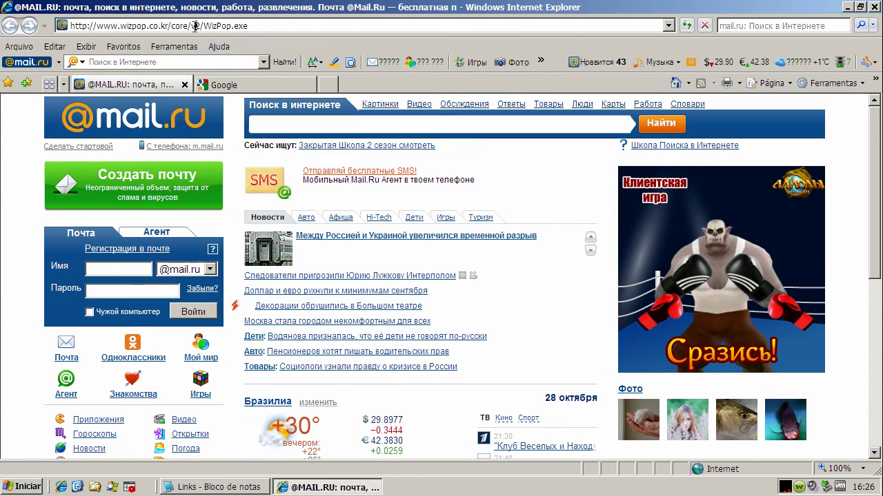
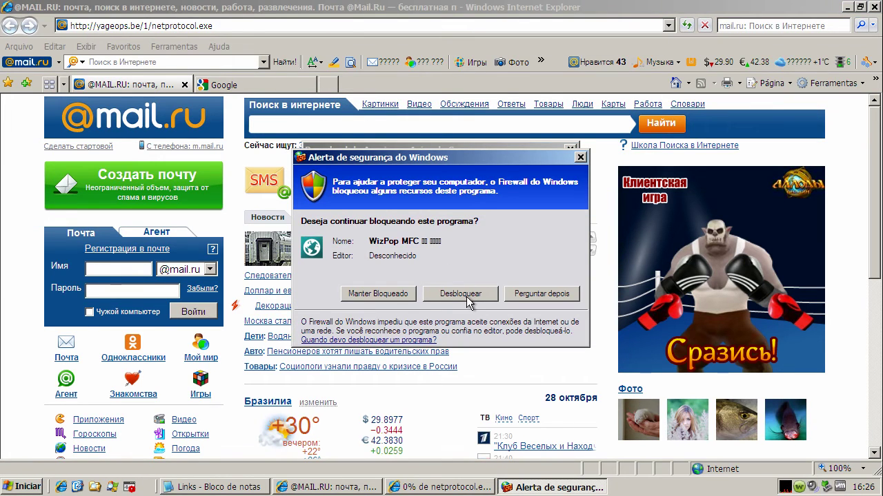
# Unblock WizPop MFC in the Windows Firewall alert and run the downloaded netprotocol.exe.
pyautogui.click(461, 294)
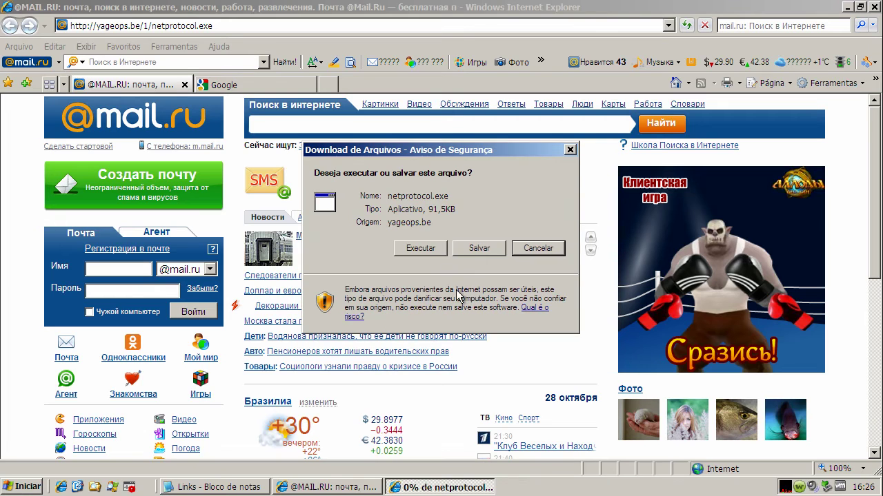
pyautogui.click(427, 251)
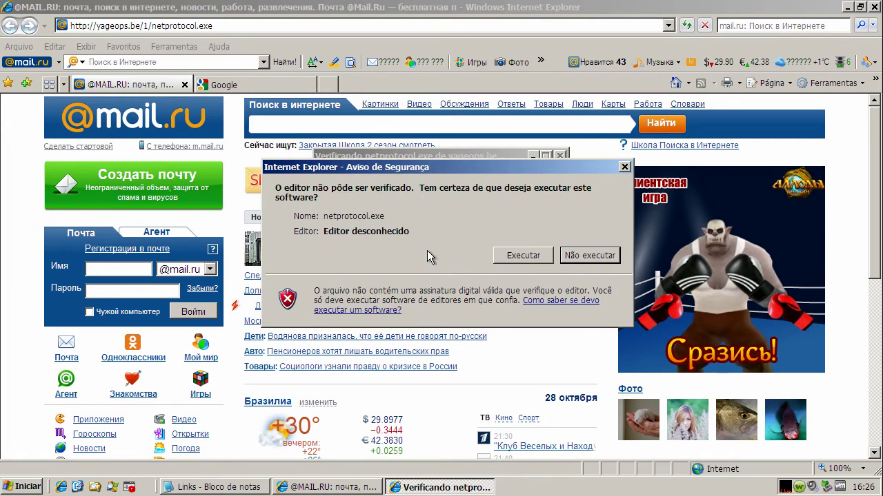
pyautogui.click(502, 252)
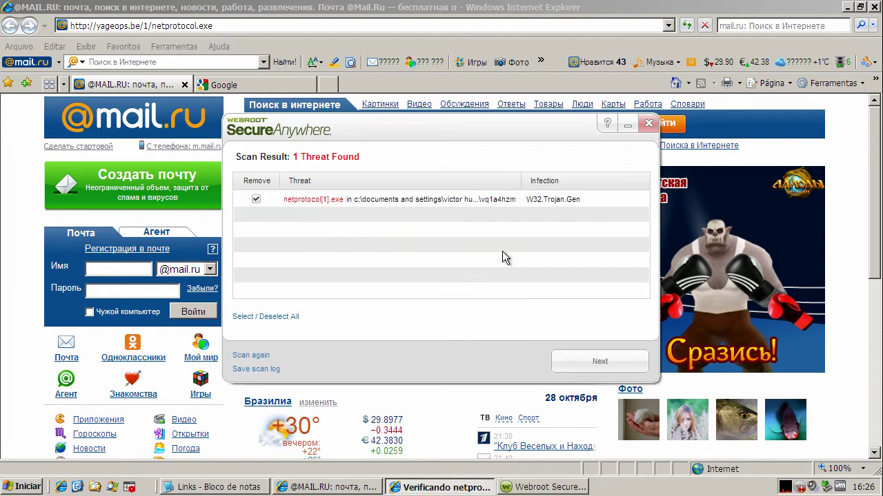
# Remove the detected netprotocol[1].exe threat with Webroot SecureAnywhere.
pyautogui.click(440, 279)
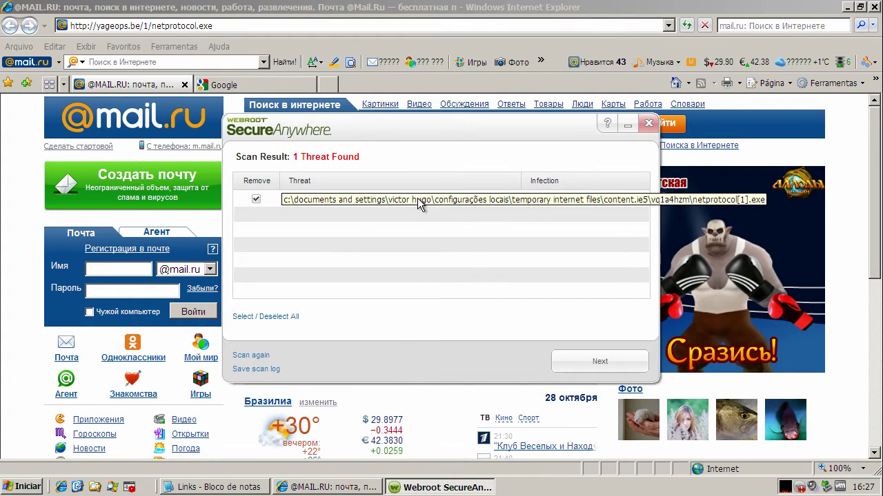
pyautogui.click(590, 364)
pyautogui.click(589, 362)
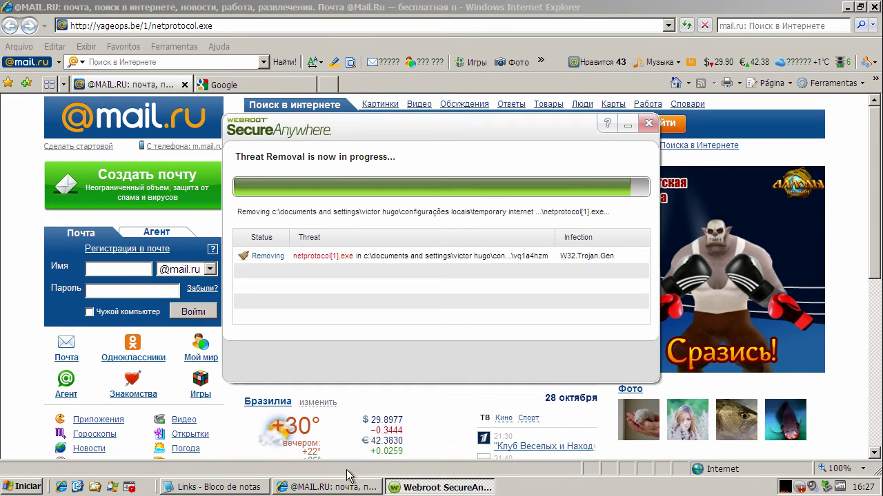
# Switch to KillSwitch, minimize the Webroot rescan window and examine the WizPop[1].exe and foxitreader.exe processes.
pyautogui.doubleClick(786, 489)
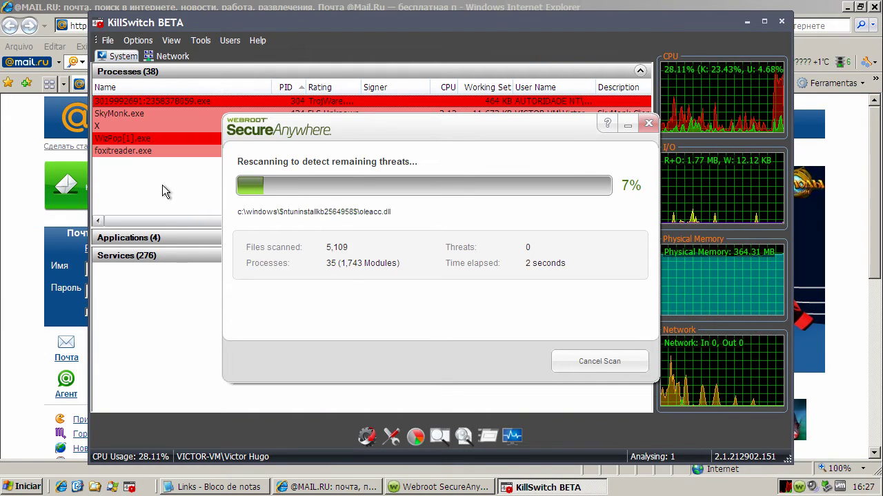
pyautogui.click(627, 126)
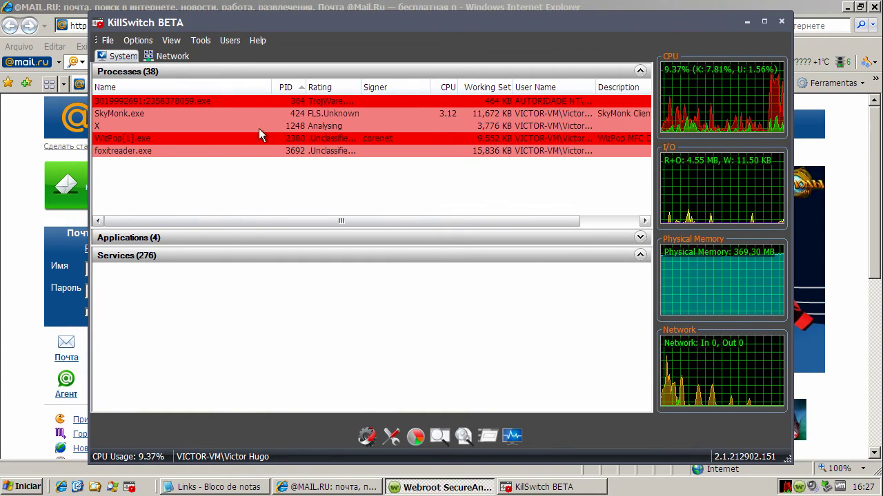
pyautogui.click(173, 143)
pyautogui.click(173, 151)
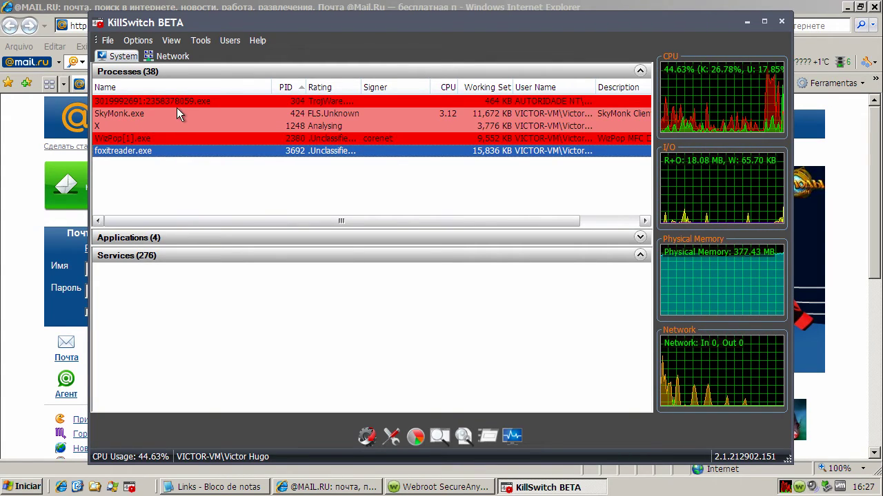
# Examine the ratings of the five listed KillSwitch processes one by one, including SkyMonk.exe and WizPop[1].exe, and minimize KillSwitch.
pyautogui.click(313, 103)
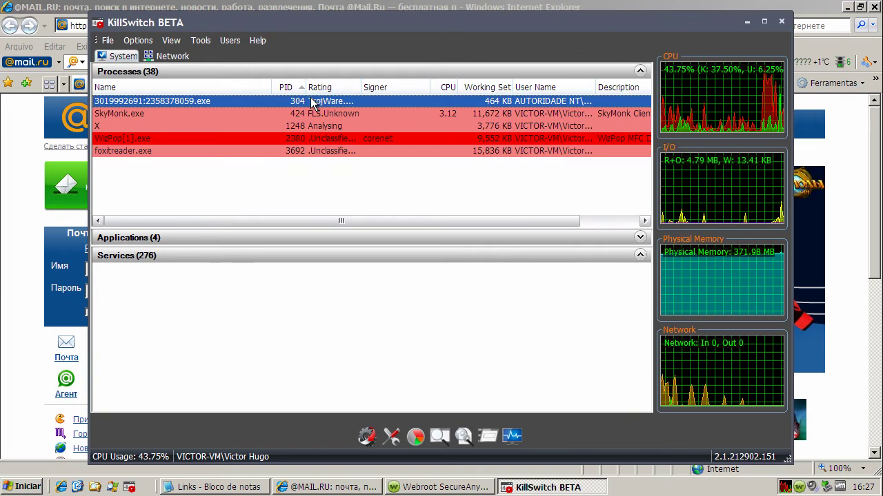
pyautogui.click(317, 115)
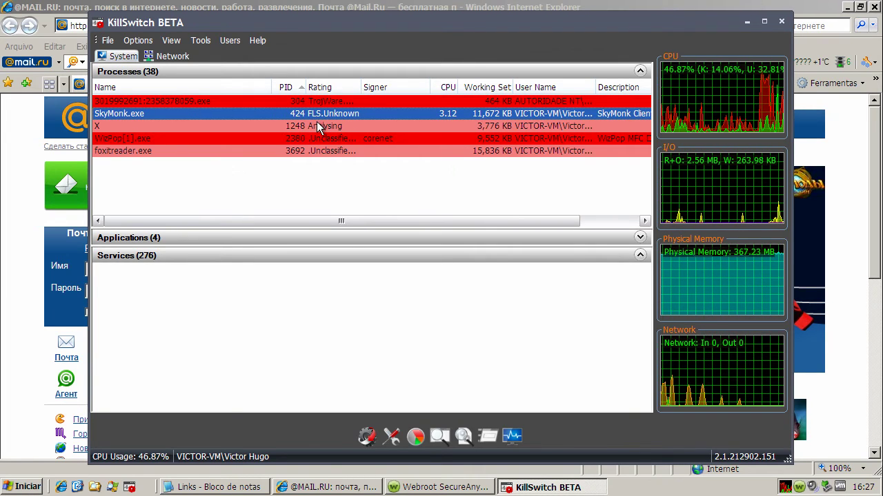
pyautogui.click(319, 126)
pyautogui.click(317, 137)
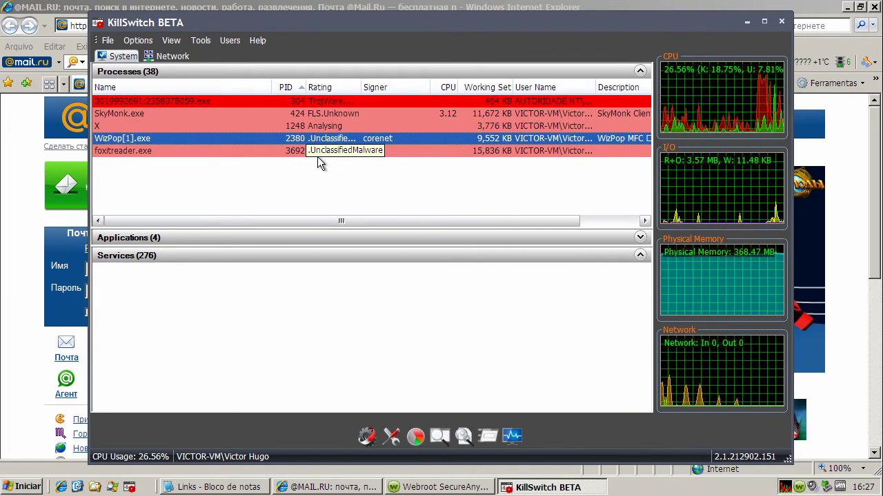
pyautogui.click(317, 151)
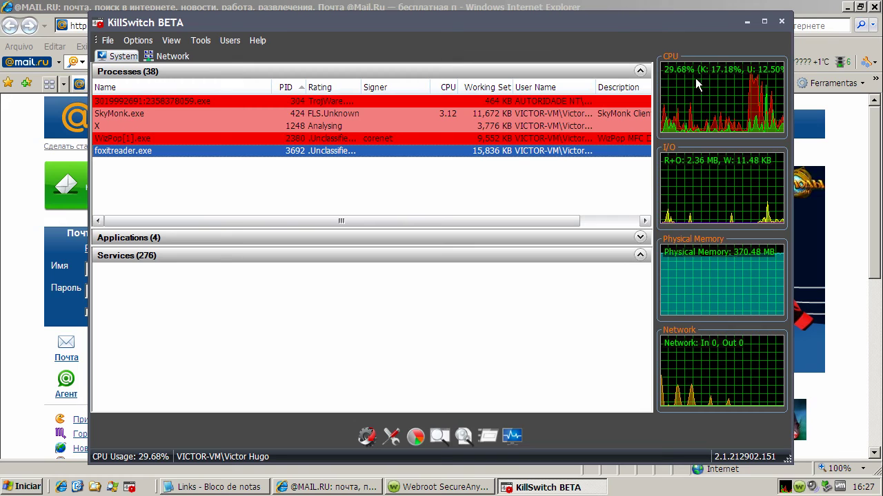
pyautogui.click(747, 21)
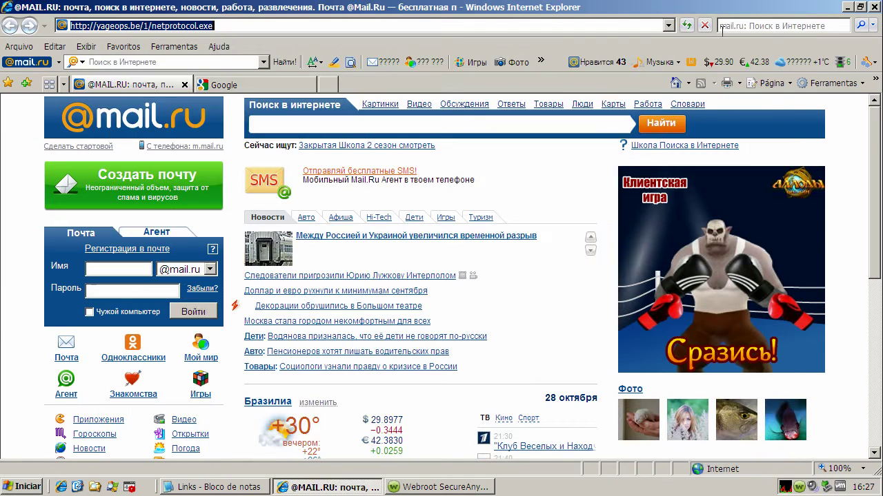
# Check the Webroot SecureAnywhere rescan for remaining threats, let it finish and close the scan result.
pyautogui.click(451, 487)
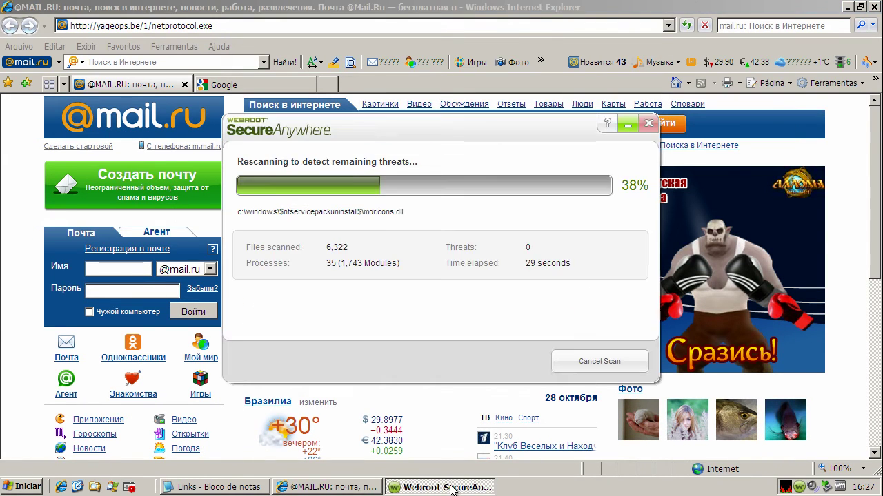
pyautogui.click(628, 125)
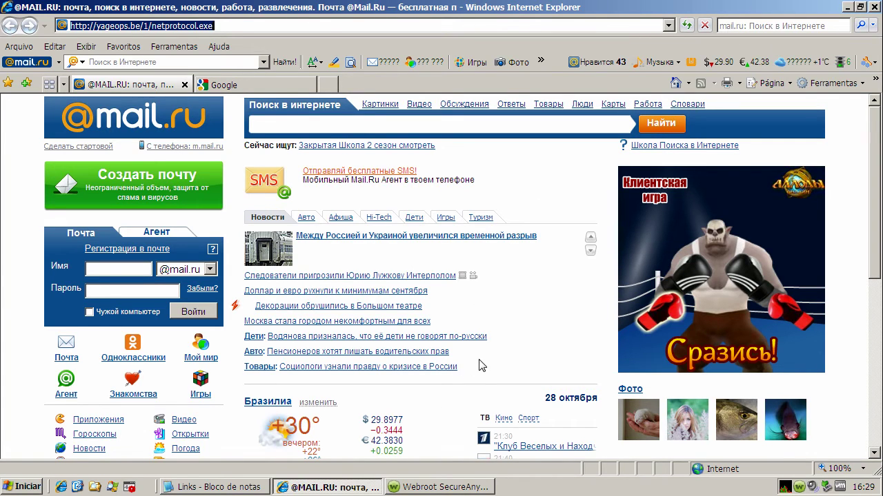
pyautogui.click(425, 488)
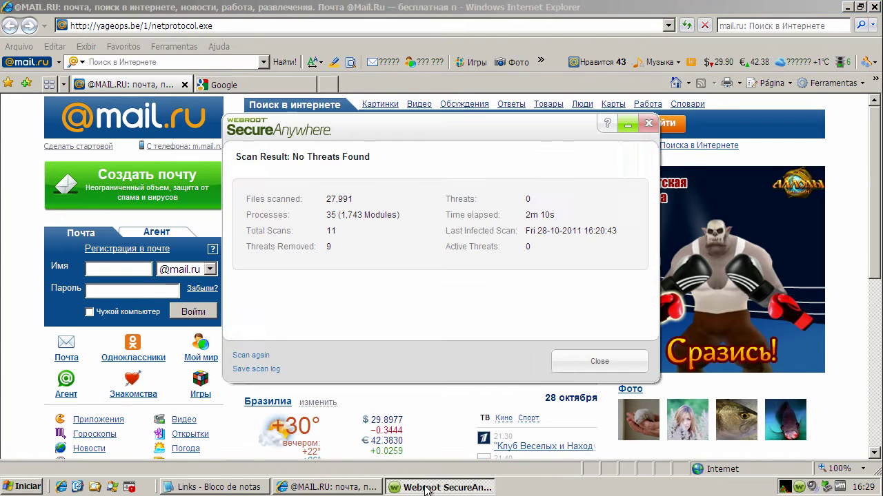
pyautogui.click(605, 365)
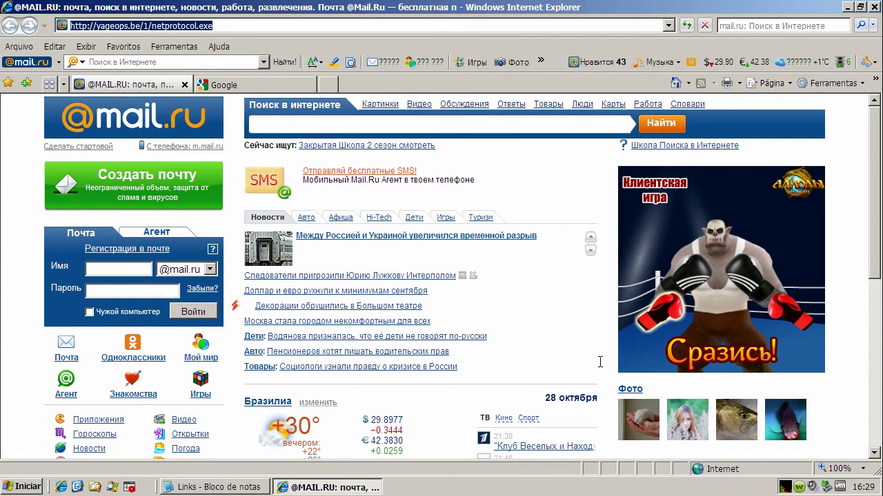
# Copy the facebook.churchblend.com/z link from the Links note and open it in Internet Explorer.
pyautogui.click(245, 487)
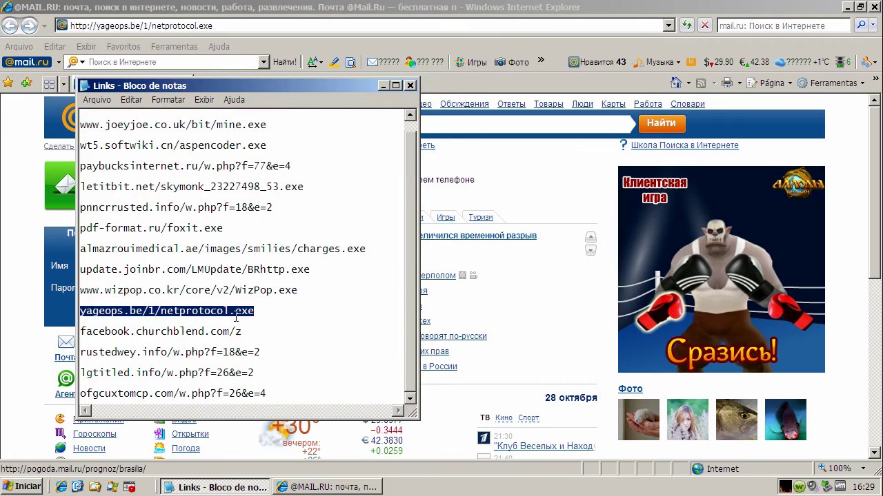
pyautogui.doubleClick(219, 331)
pyautogui.rightClick(219, 331)
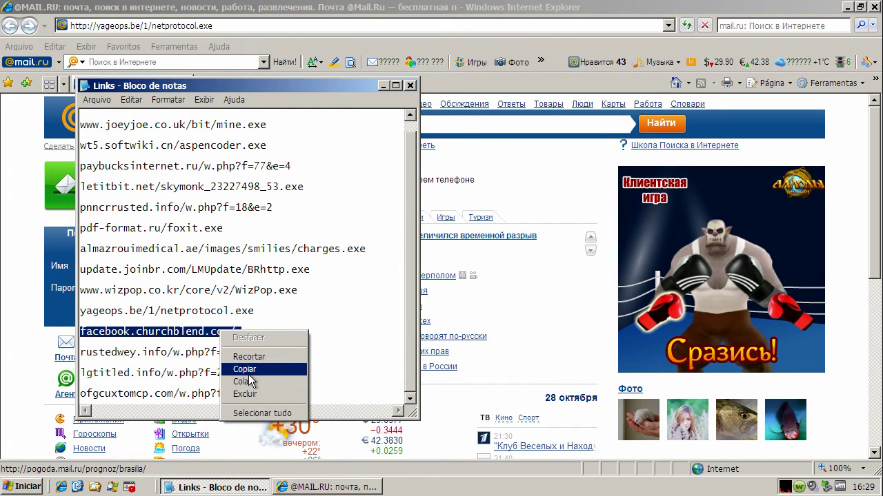
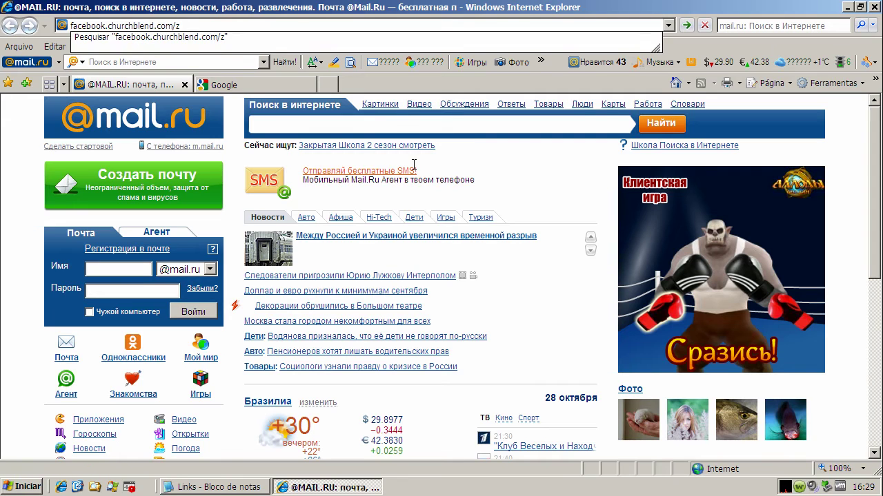
pyautogui.press('Return')
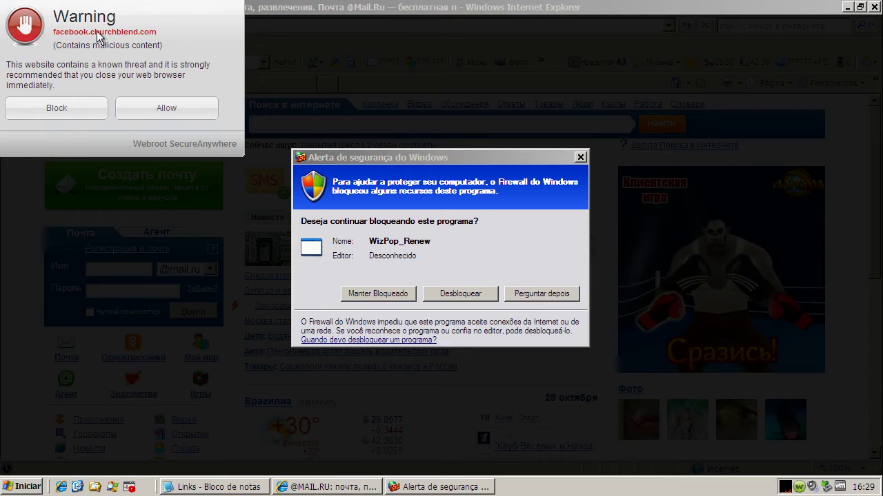
# Block facebook.churchblend.com in the Webroot warning and unblock WizPop_Renew in the Windows Firewall alert.
pyautogui.click(65, 114)
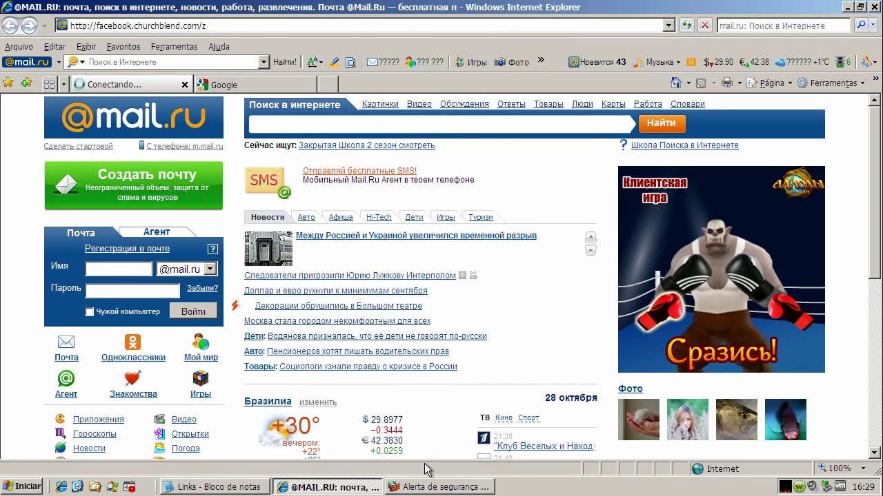
pyautogui.click(429, 488)
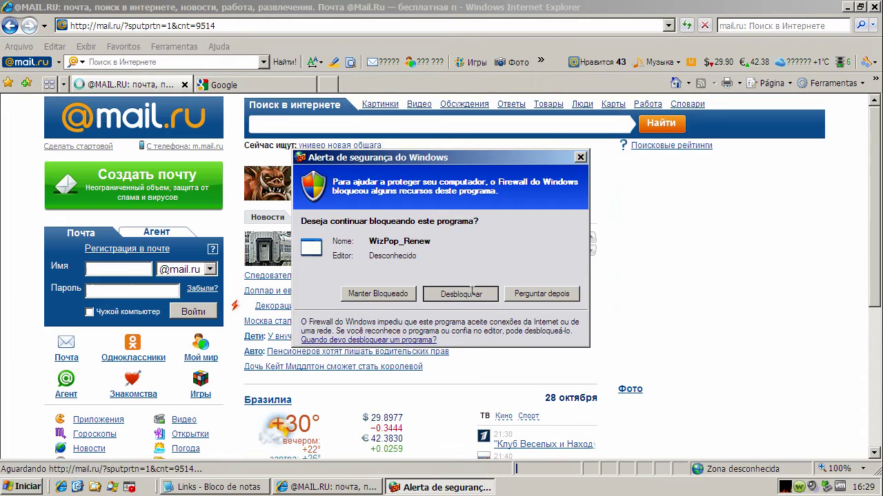
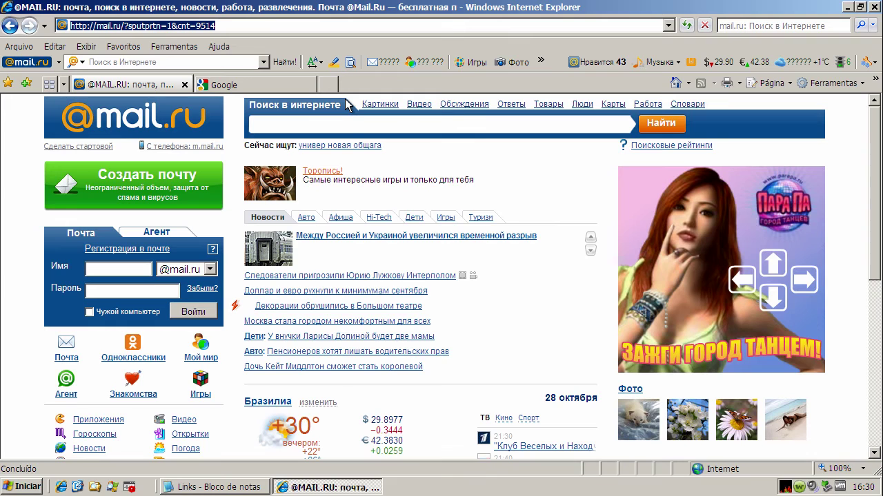
# Open rustedwey.info/w.php?f=18&e=2 in Internet Explorer and block the site in the Webroot warning.
pyautogui.write('rustedwey.info/w.php?f=18&e=2')
pyautogui.press('Return')
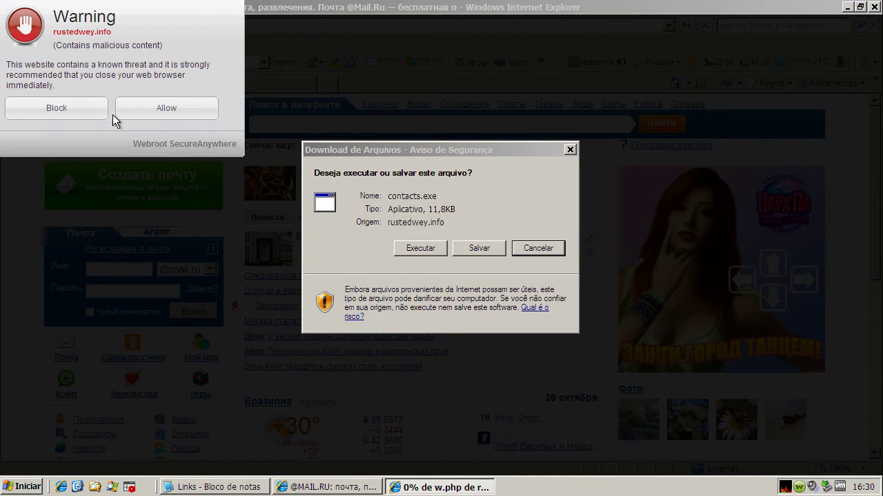
pyautogui.click(72, 112)
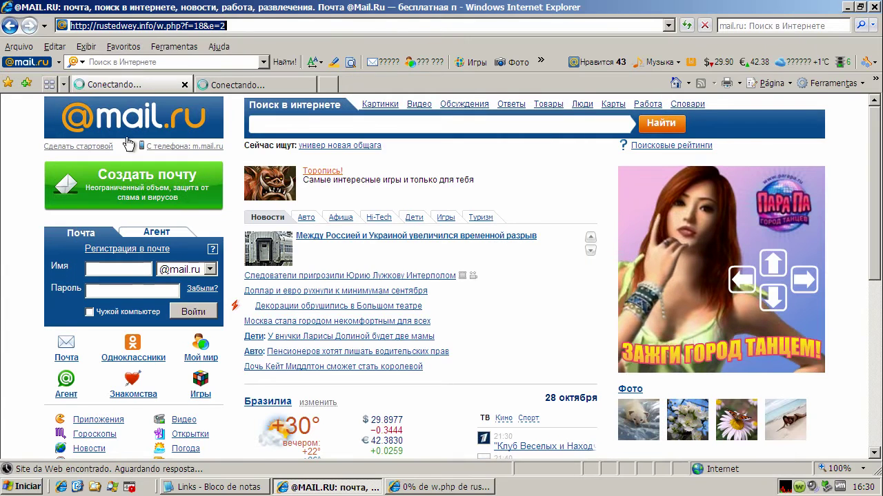
# Copy the lgtitled.info/w.php?f=26&e=2 link from the Links note.
pyautogui.click(218, 486)
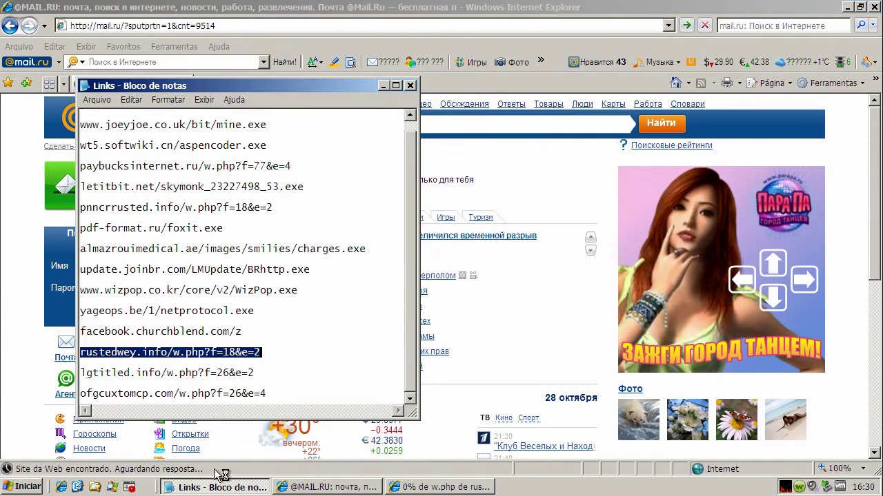
pyautogui.doubleClick(219, 373)
pyautogui.rightClick(221, 377)
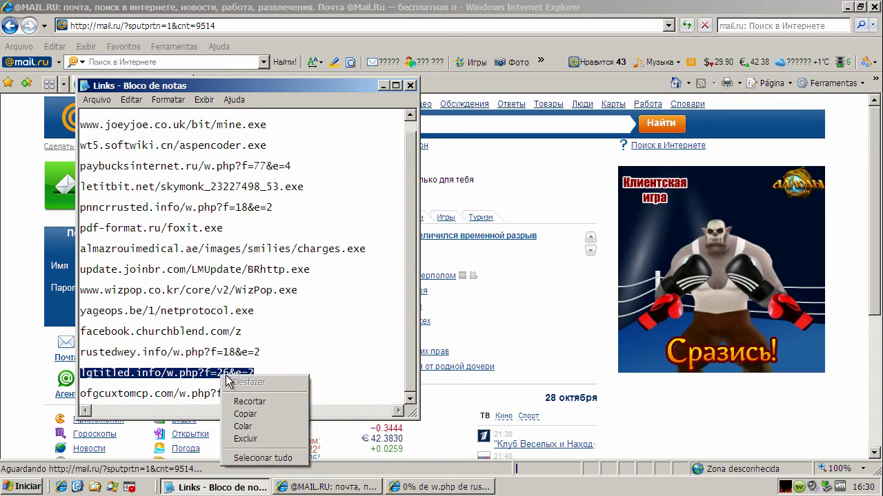
pyautogui.click(246, 415)
# Open the copied lgtitled.info link in Internet Explorer and block the site in the Webroot warning.
pyautogui.click(178, 28)
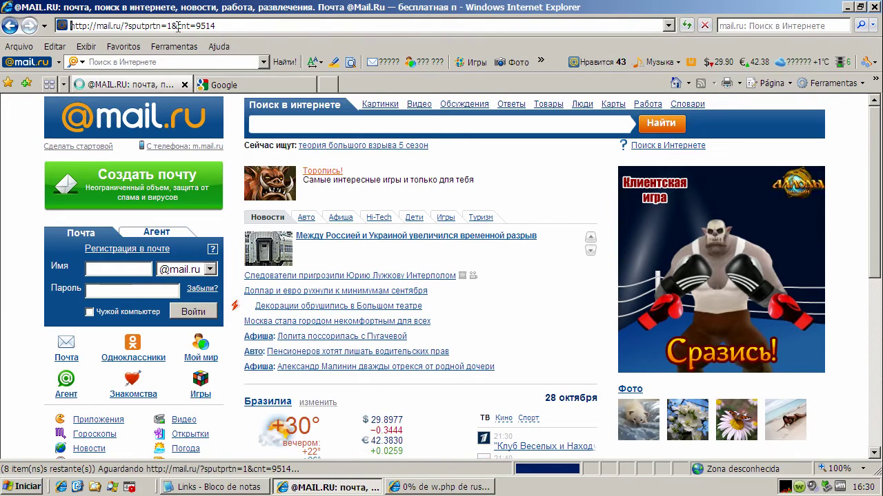
pyautogui.moveTo(249, 26); pyautogui.dragTo(202, 25)
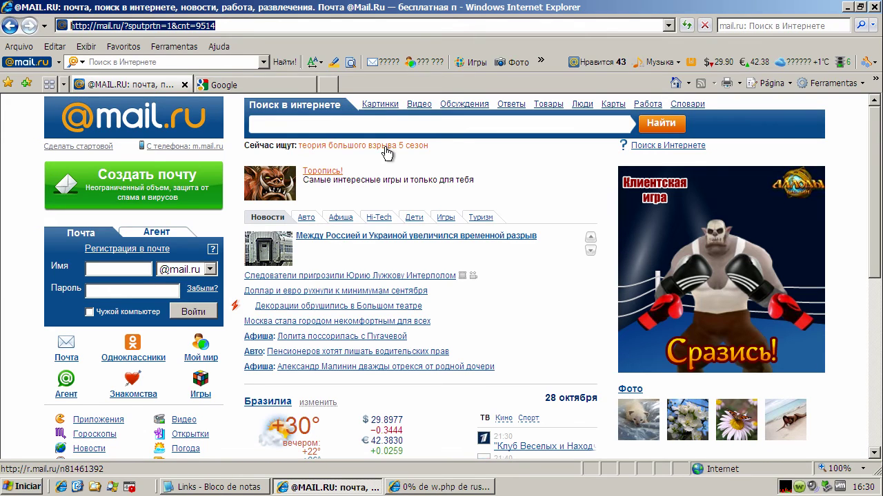
pyautogui.hotkey('ctrl', 'v')
pyautogui.press('Return')
pyautogui.hotkey('alt', 'Tab')
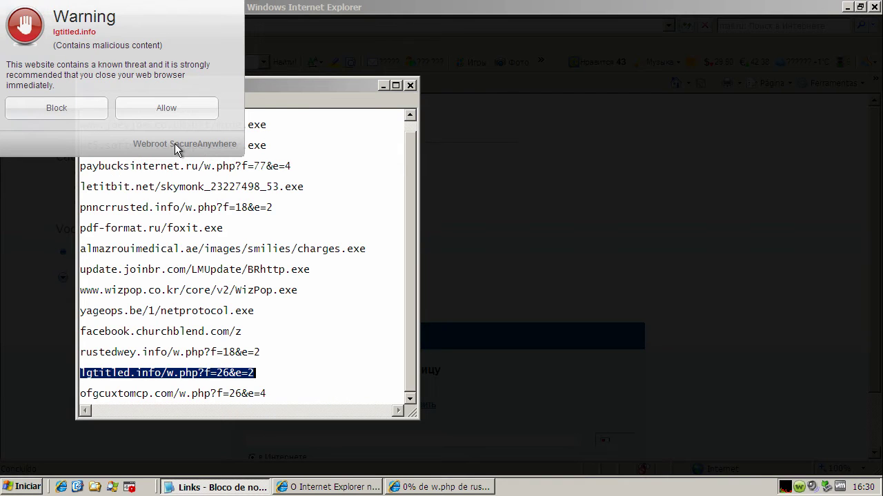
pyautogui.click(45, 109)
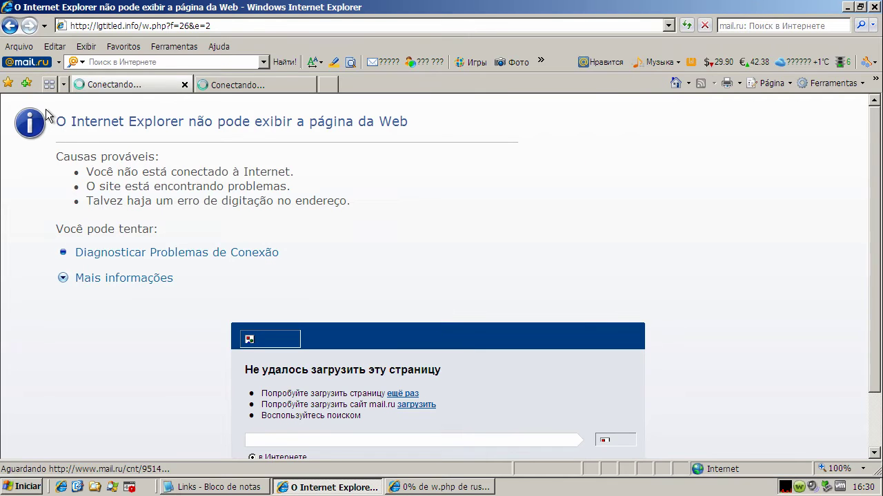
# Try to run the pending contacts.exe download from rustedwey.info and dismiss the resulting message.
pyautogui.click(225, 489)
pyautogui.click(426, 488)
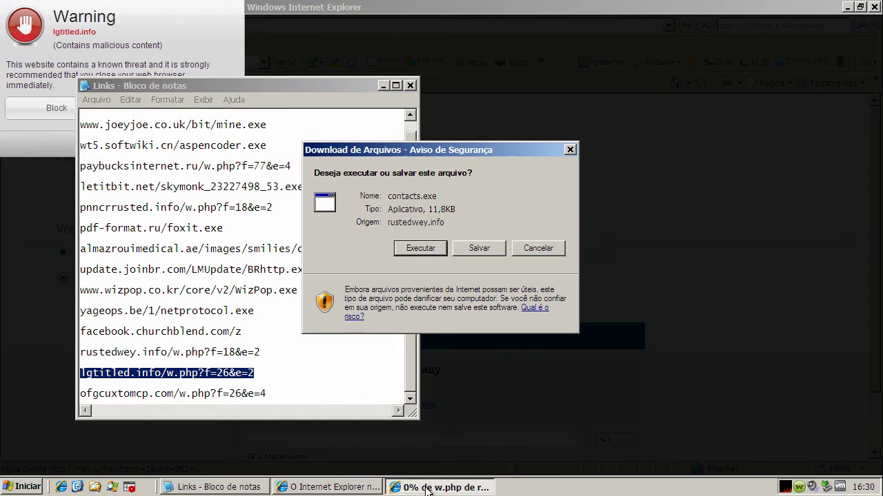
pyautogui.click(428, 250)
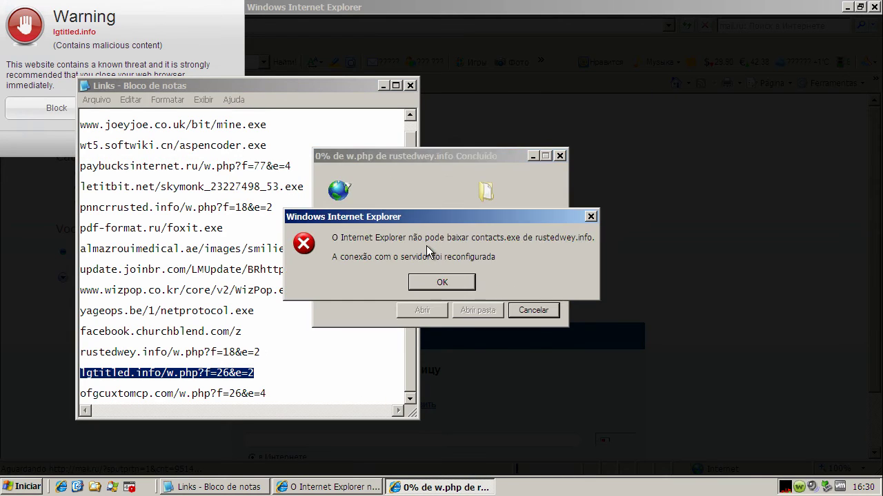
pyautogui.click(434, 277)
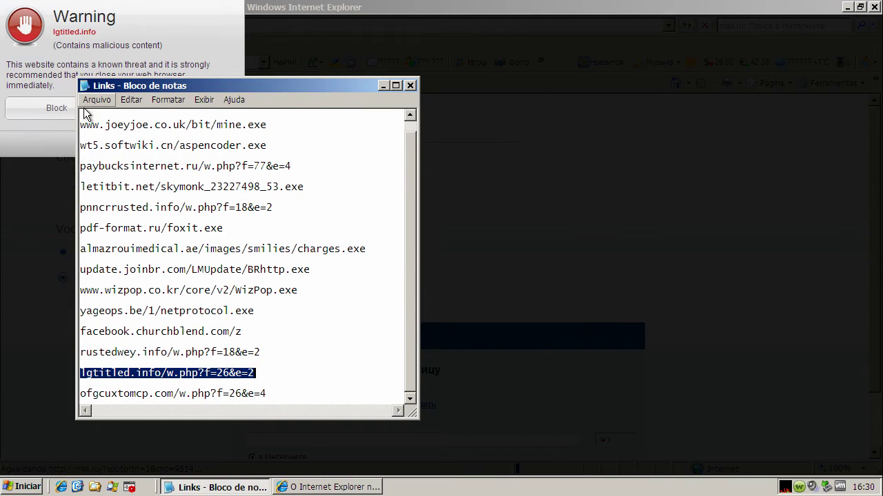
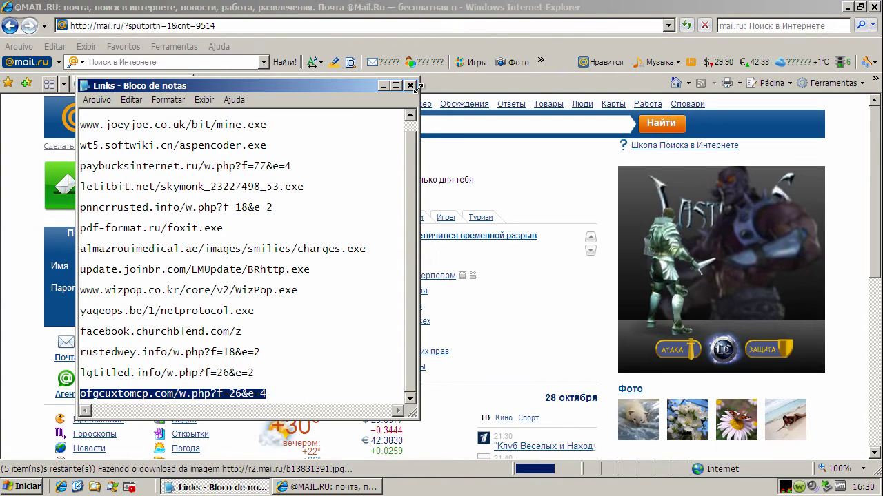
# Close the Links note, open ofgcuxtomcp.com/w.php?f=26&e=4 in Internet Explorer and block the site in the Webroot warning.
pyautogui.click(410, 85)
pyautogui.click(237, 26)
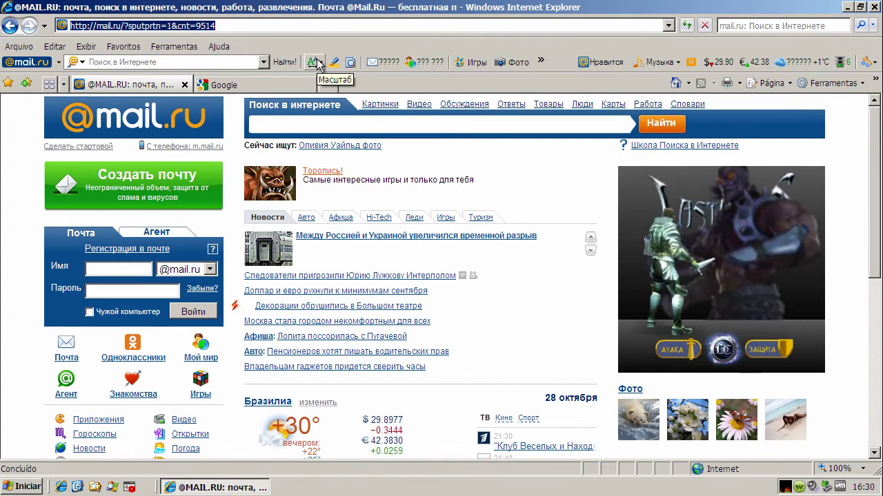
pyautogui.write('ofgcuxtomcp.com/w.php?f=26&e=4')
pyautogui.click(343, 146)
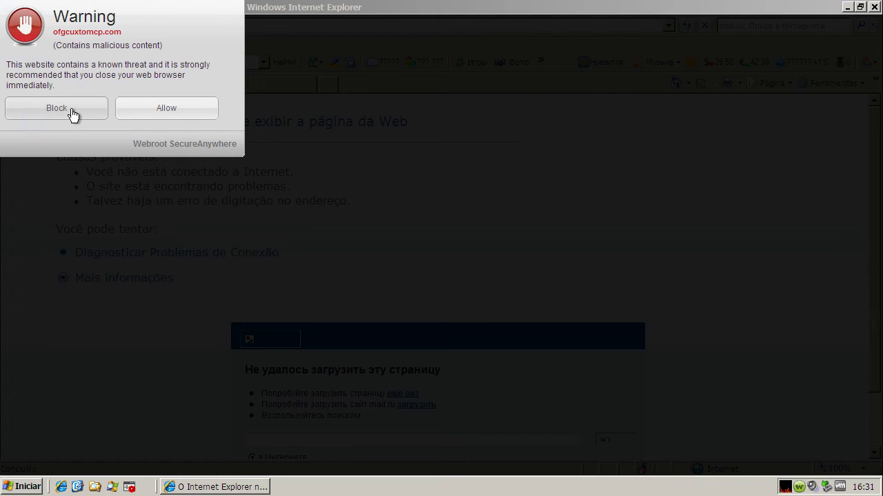
pyautogui.click(73, 112)
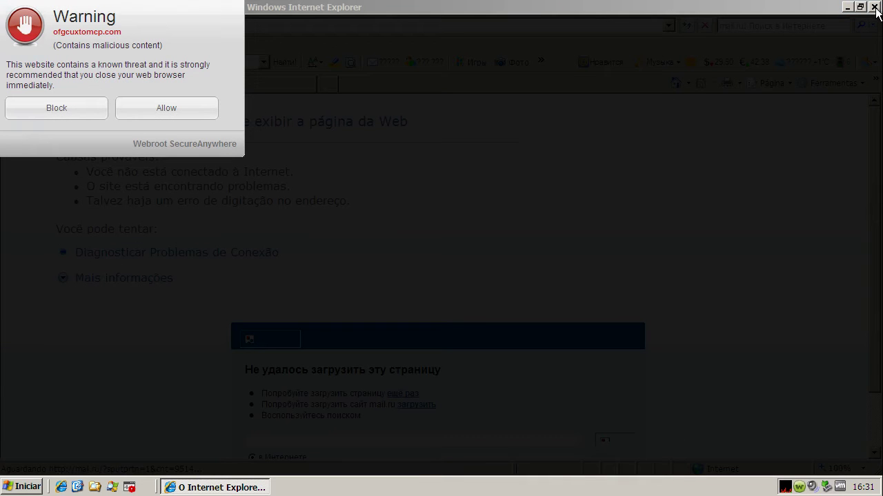
pyautogui.click(58, 110)
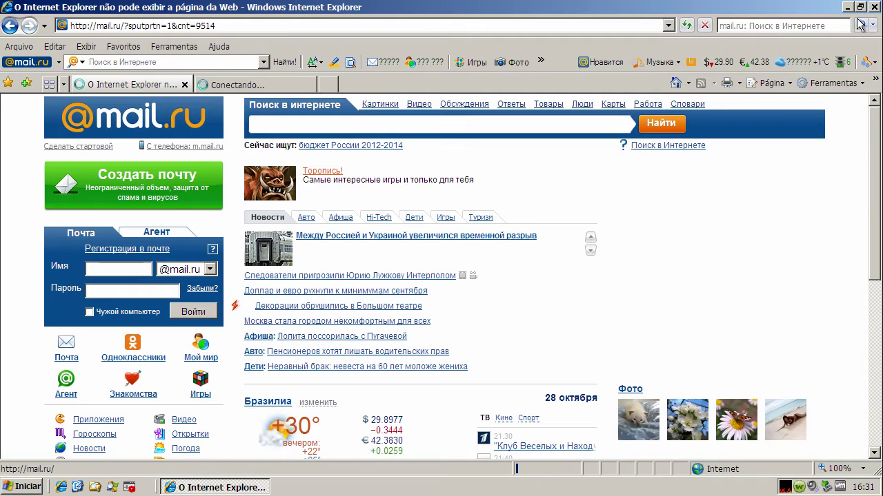
# Close Internet Explorer with all its tabs and scan the computer with Webroot SecureAnywhere.
pyautogui.click(874, 7)
pyautogui.click(472, 265)
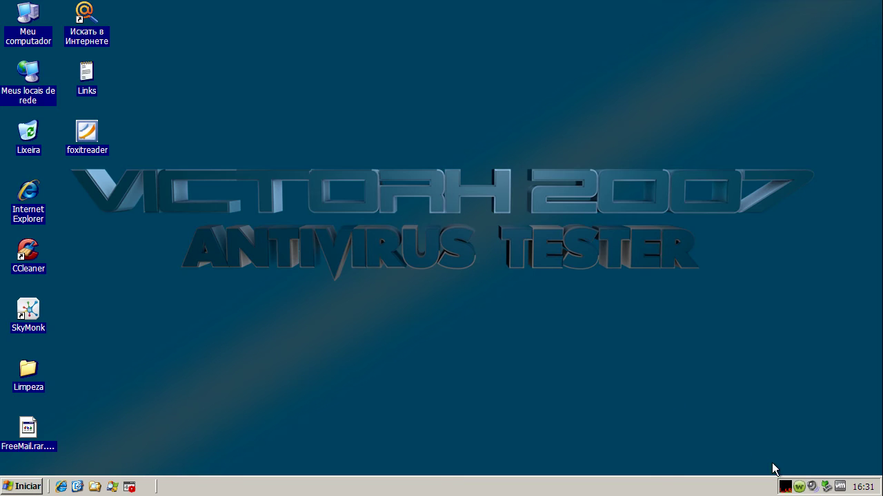
pyautogui.doubleClick(799, 487)
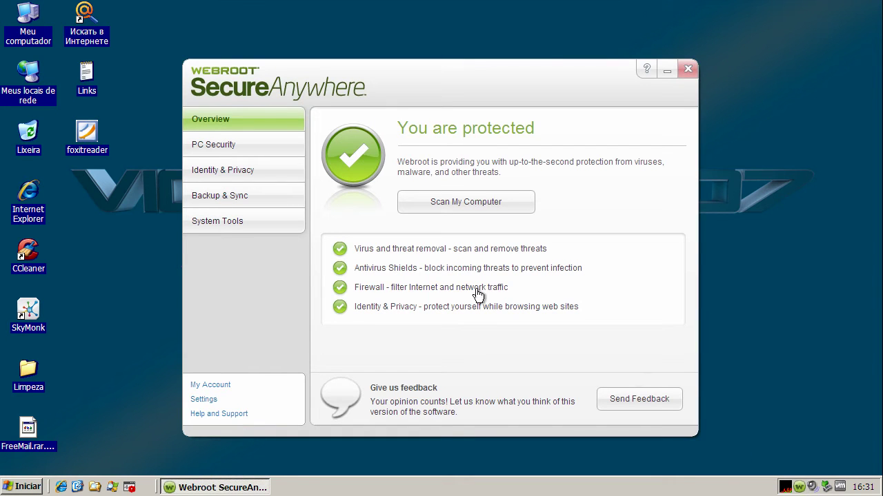
pyautogui.click(453, 202)
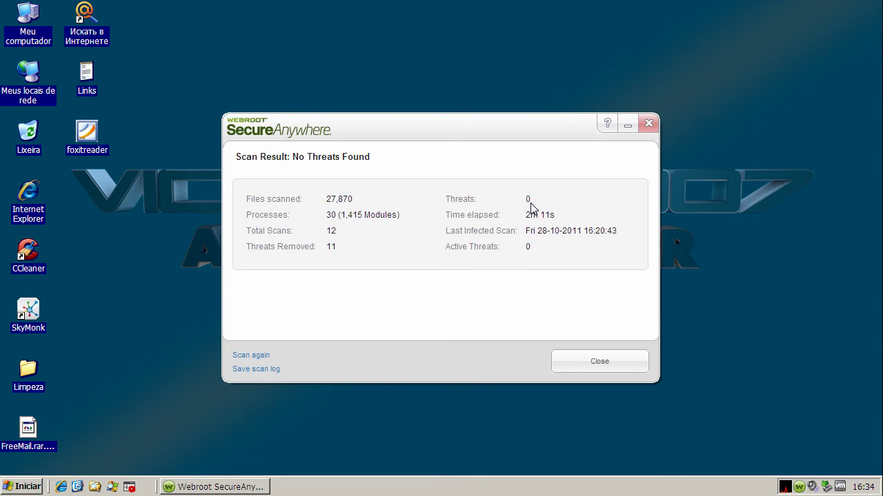
# Close the Webroot scan result and main window, and bring up the KillSwitch process monitor.
pyautogui.click(593, 361)
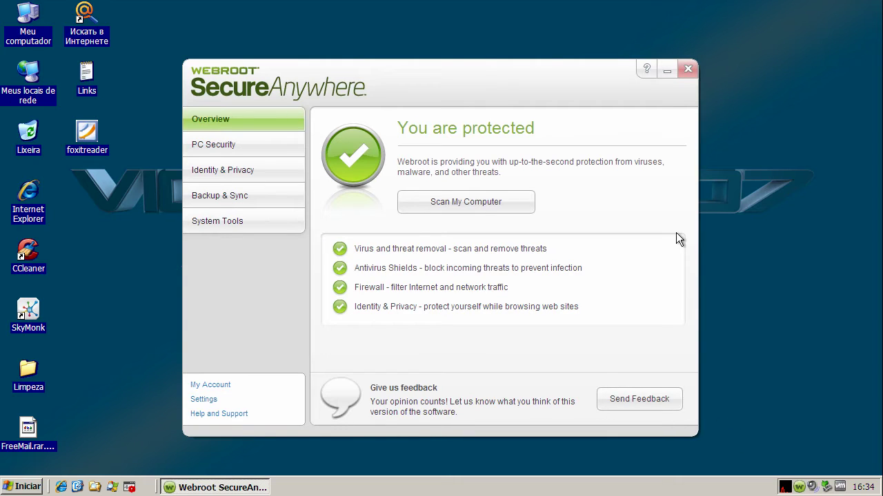
pyautogui.click(688, 69)
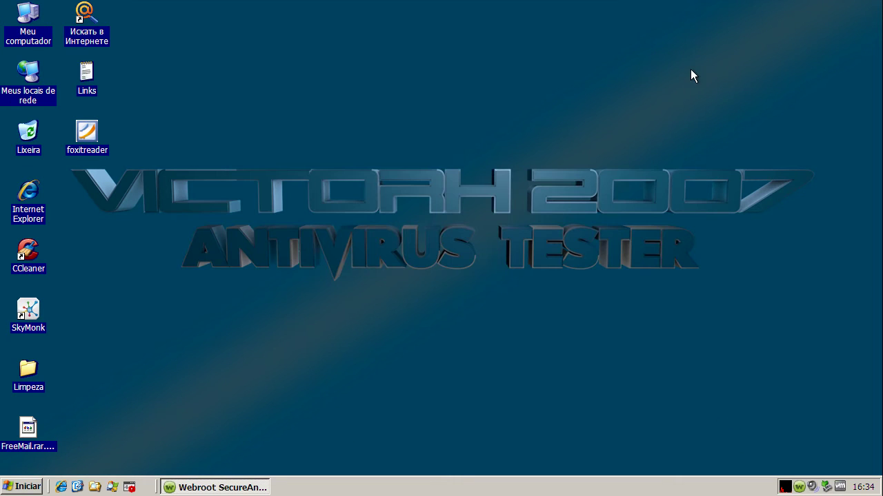
pyautogui.doubleClick(788, 487)
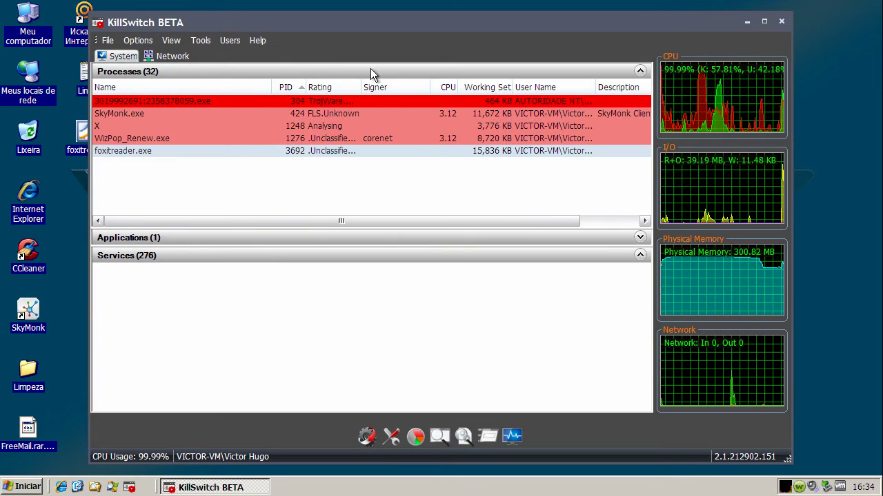
pyautogui.moveTo(379, 20); pyautogui.dragTo(392, 40)
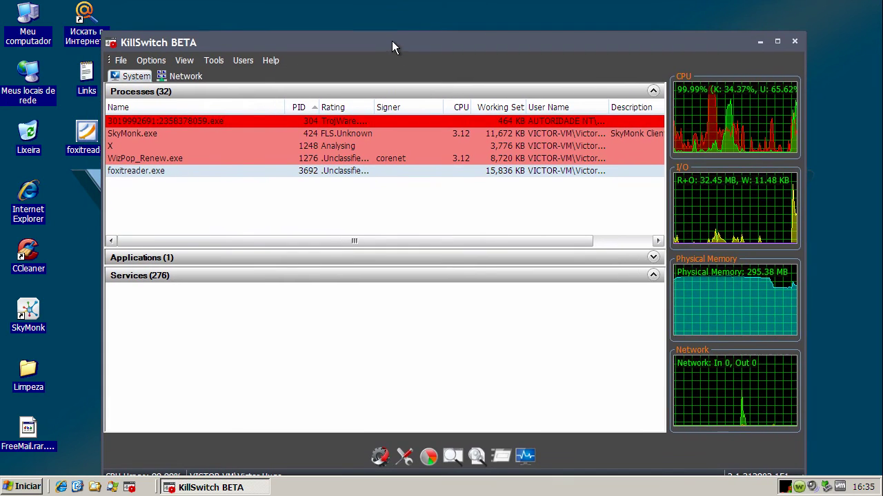
pyautogui.click(149, 121)
pyautogui.click(148, 133)
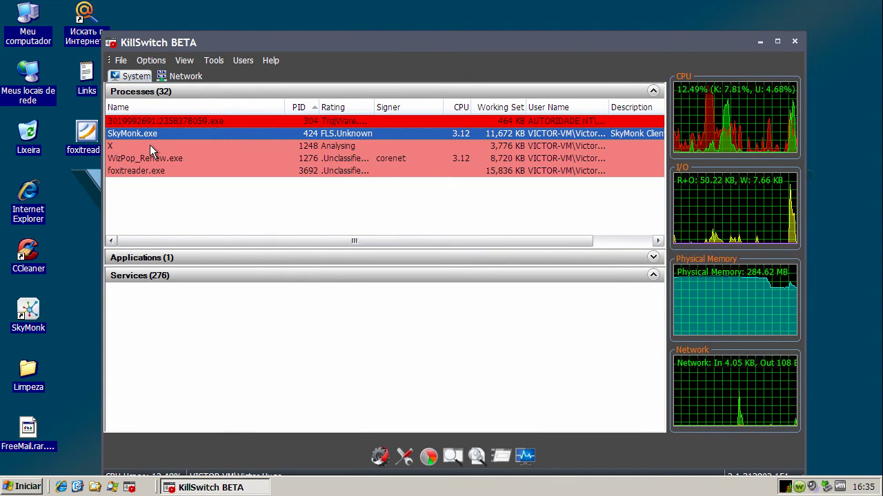
pyautogui.click(149, 145)
pyautogui.click(150, 162)
pyautogui.click(151, 174)
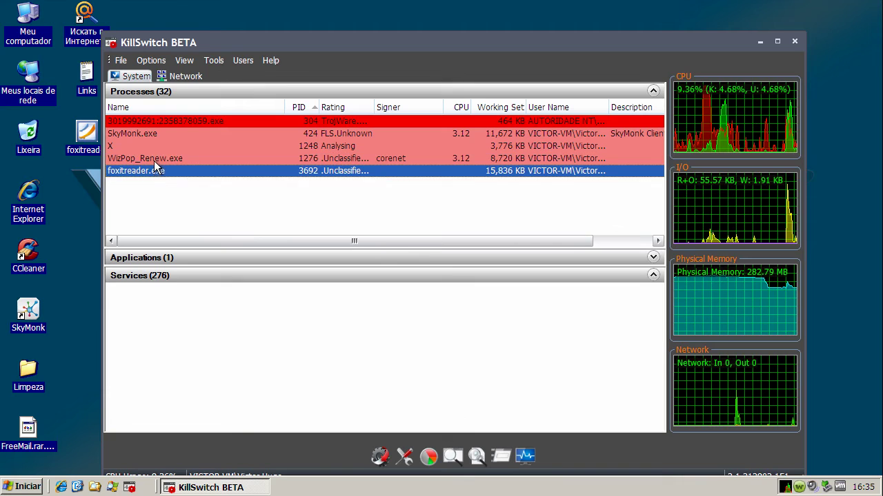
pyautogui.click(153, 158)
pyautogui.click(155, 146)
pyautogui.click(157, 133)
pyautogui.click(160, 121)
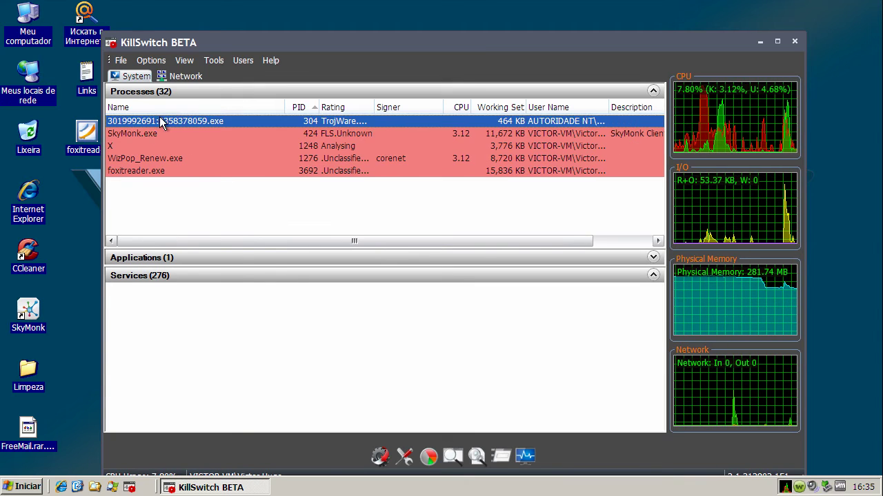
pyautogui.click(795, 42)
# Open CCleaner, run the cleanup with the preset Windows items and close it.
pyautogui.doubleClick(35, 265)
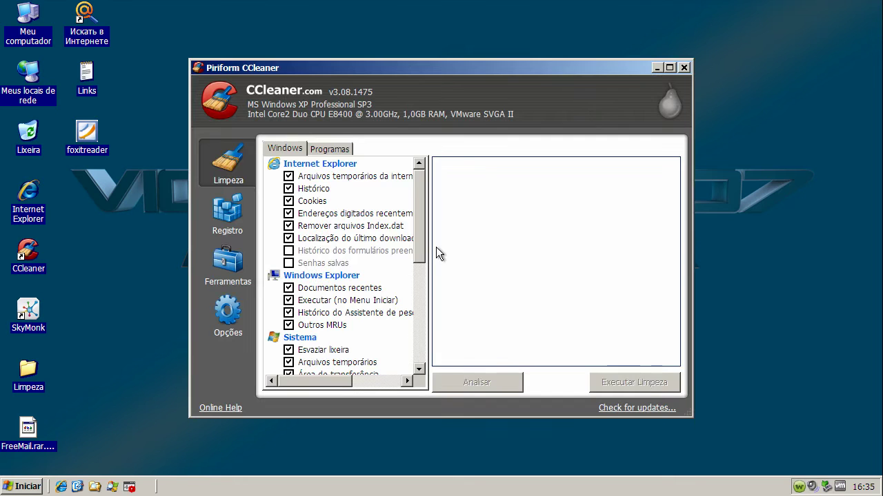
pyautogui.click(623, 386)
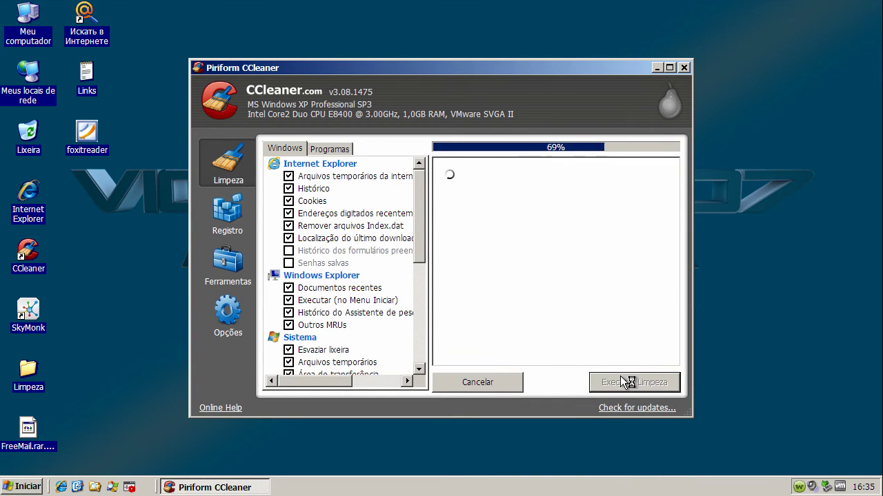
pyautogui.click(683, 67)
# Restart the computer.
pyautogui.click(28, 487)
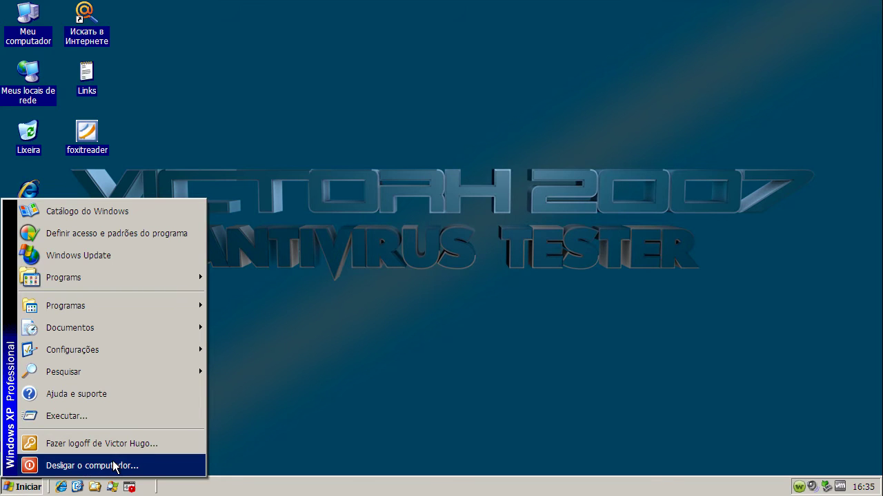
pyautogui.click(148, 465)
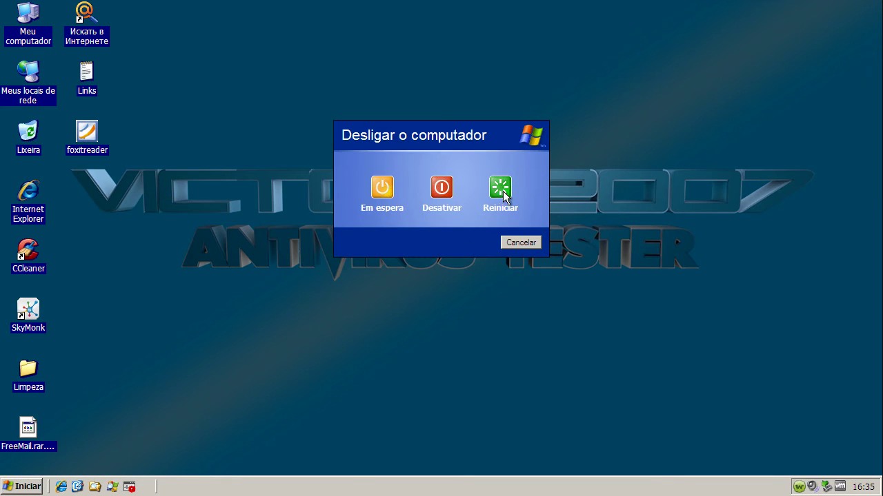
pyautogui.click(501, 193)
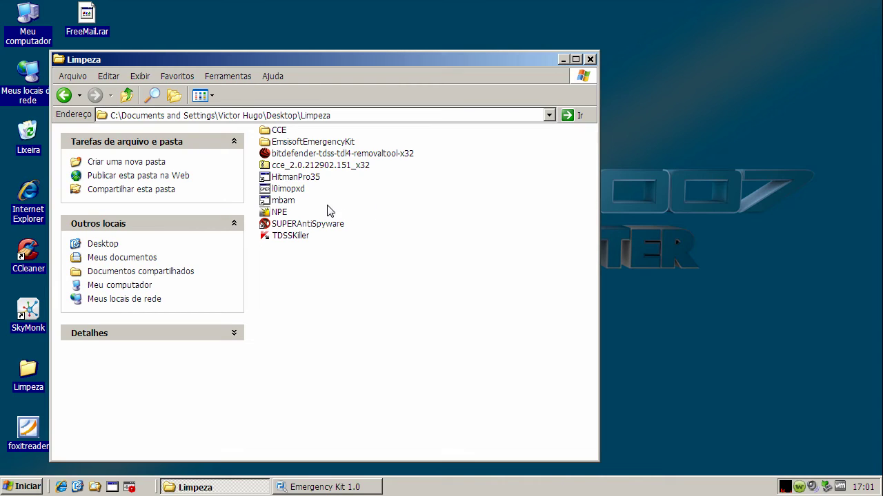
# Try to launch mbam and HitmanPro35 from the Limpeza folder as the current user, dismissing the resulting messages.
pyautogui.doubleClick(282, 201)
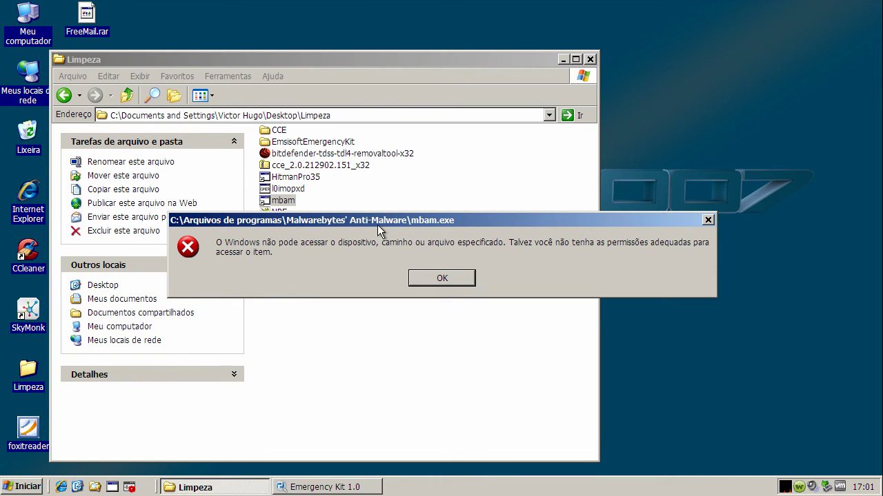
pyautogui.click(441, 278)
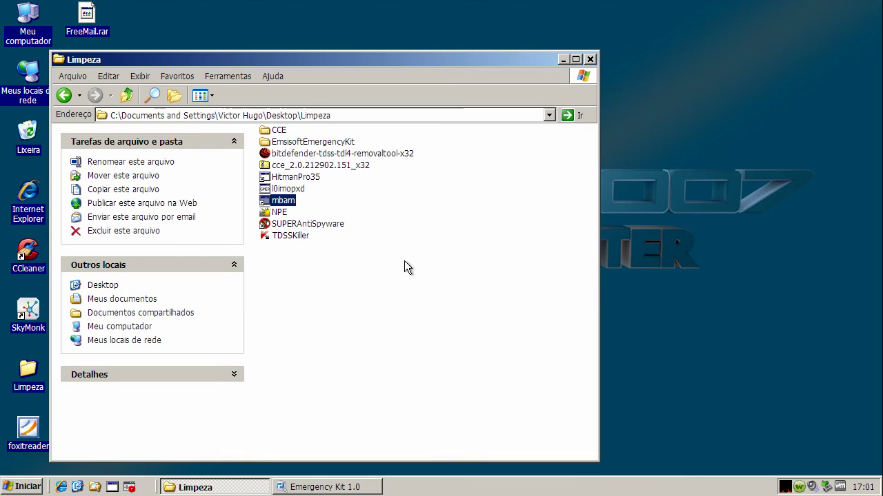
pyautogui.doubleClick(301, 178)
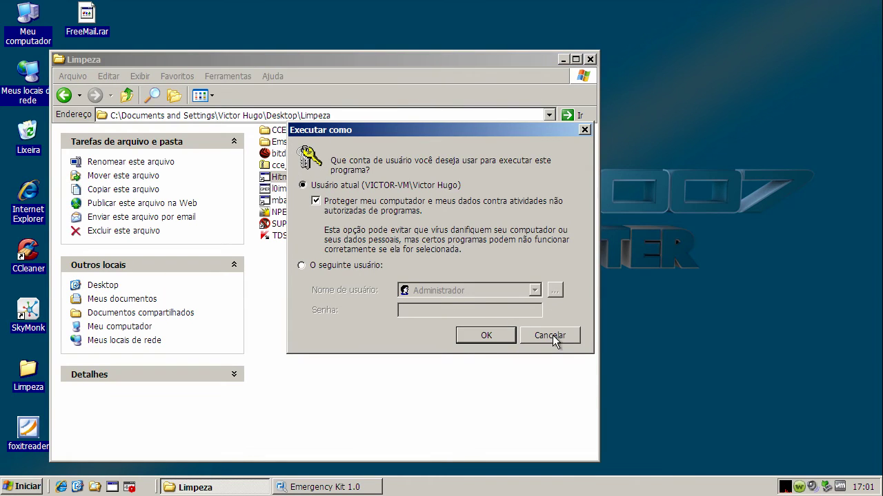
pyautogui.click(498, 337)
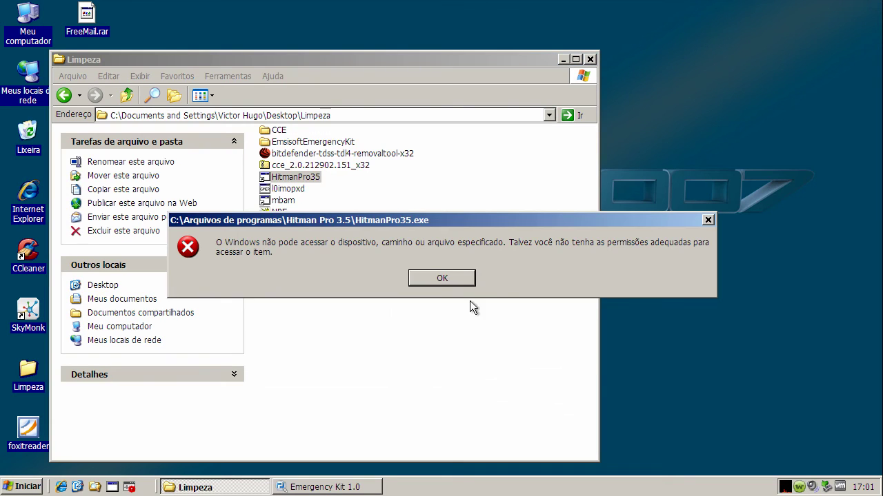
pyautogui.click(459, 279)
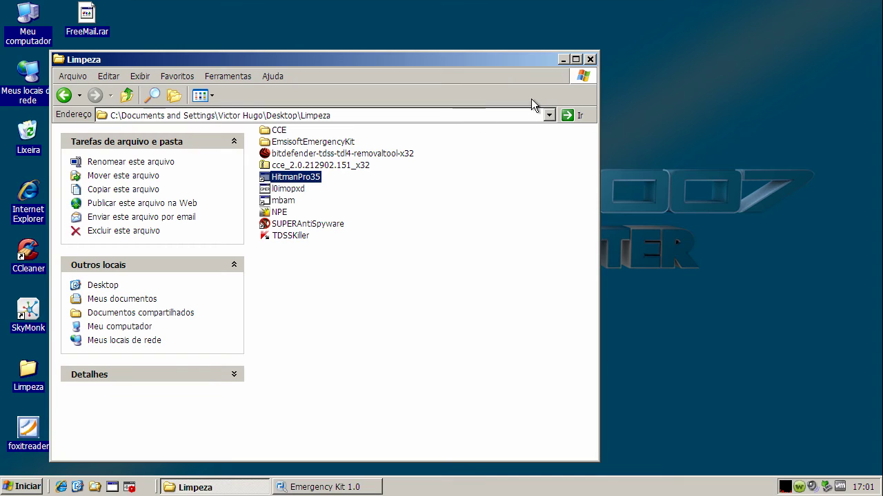
# Close the Limpeza folder, switch to Emsisoft Emergency Kit and start its update.
pyautogui.click(591, 60)
pyautogui.click(260, 487)
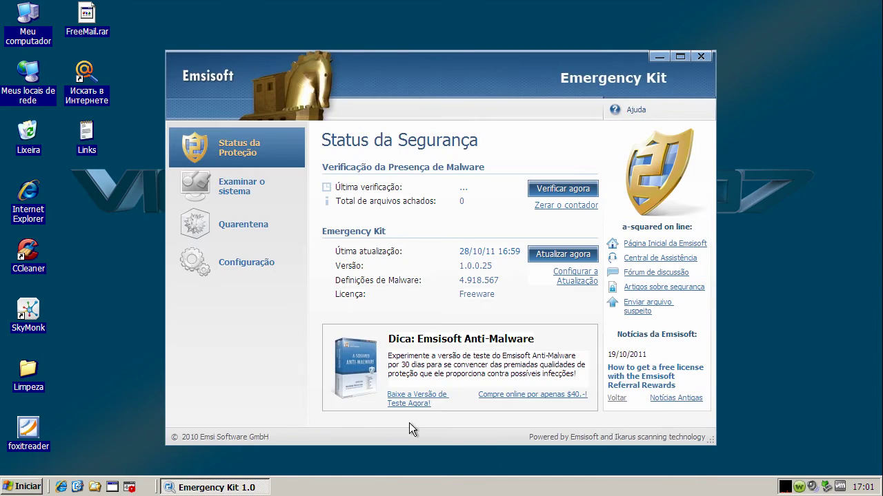
pyautogui.click(559, 253)
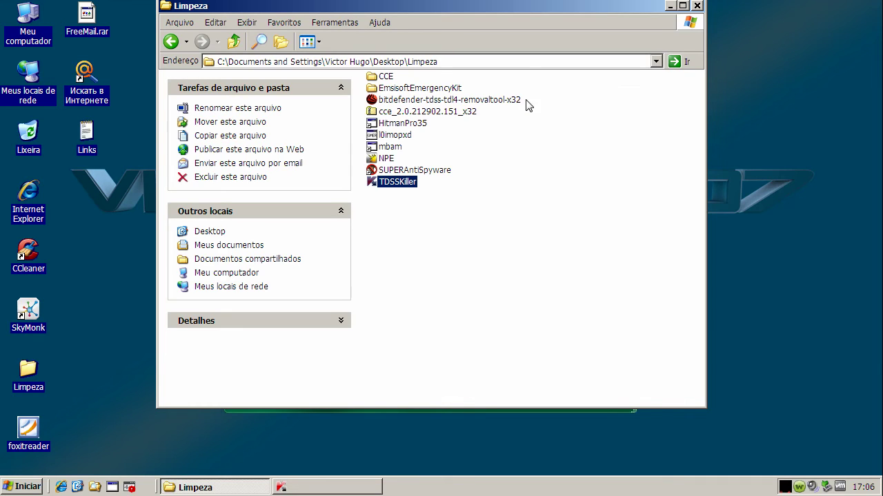
# Close the Limpeza folder, delete Rootkit.Win32.PMax.gen and cure Rootkit.Win32.ZAccess.aml in TDSSKiller, and reboot the computer.
pyautogui.moveTo(521, 15); pyautogui.dragTo(522, 18)
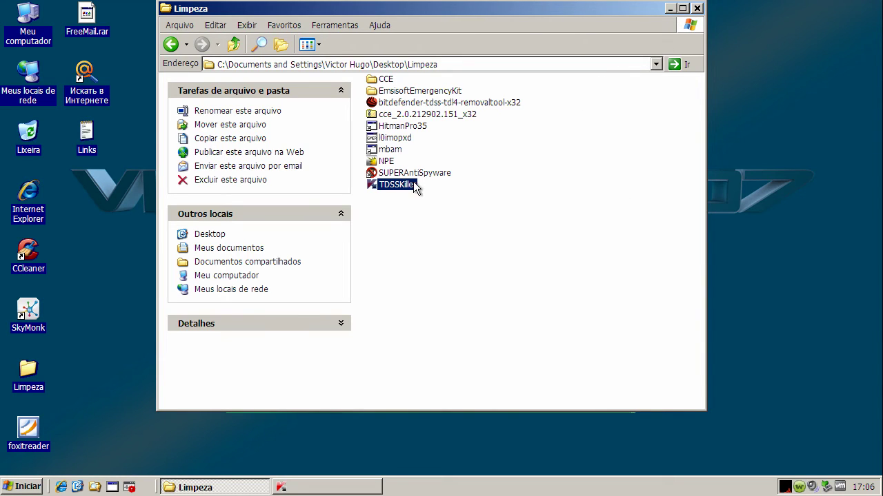
pyautogui.click(697, 8)
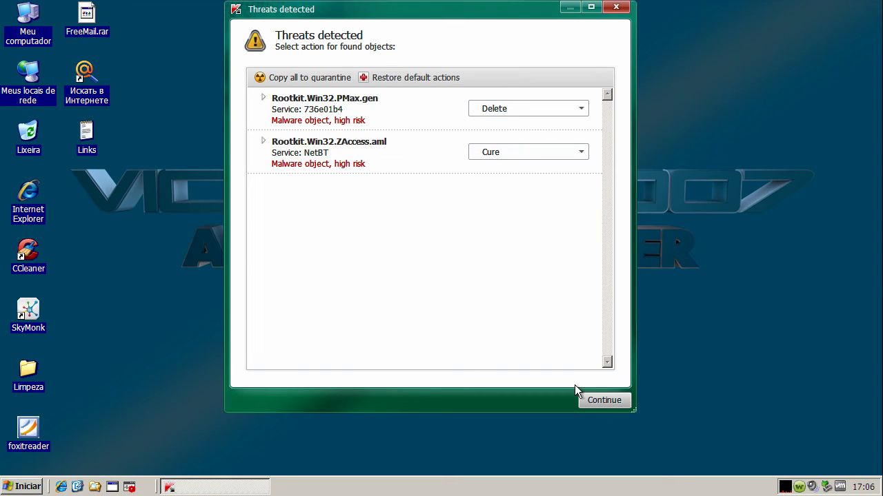
pyautogui.click(597, 402)
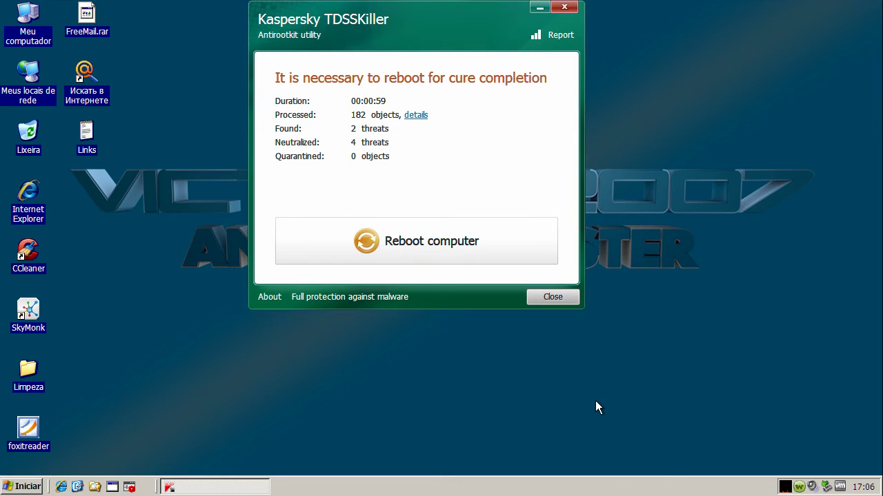
pyautogui.click(447, 239)
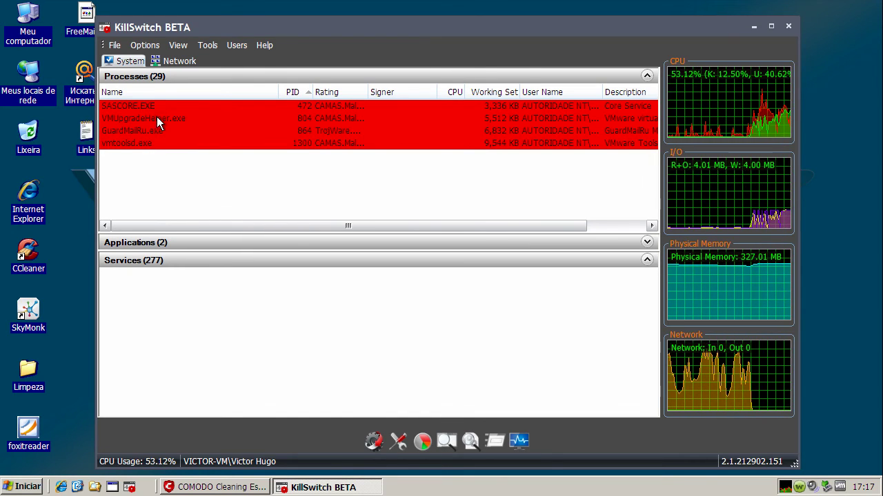
# Minimize KillSwitch, open the COMODO Cleaning Essentials Smart Scan results and examine the files listed under each threat.
pyautogui.click(754, 26)
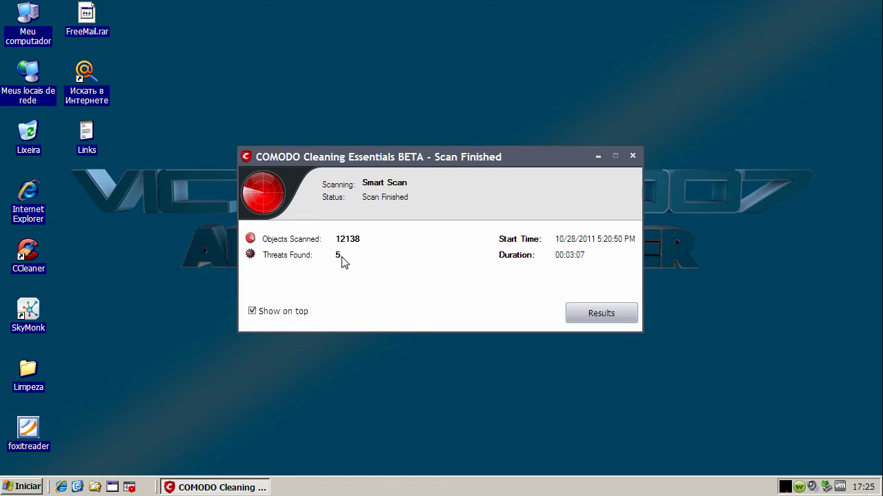
pyautogui.click(600, 315)
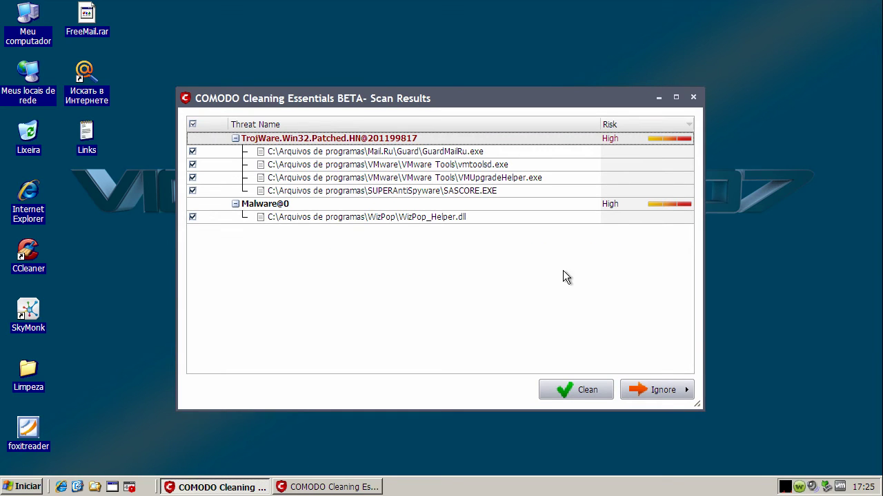
pyautogui.click(463, 153)
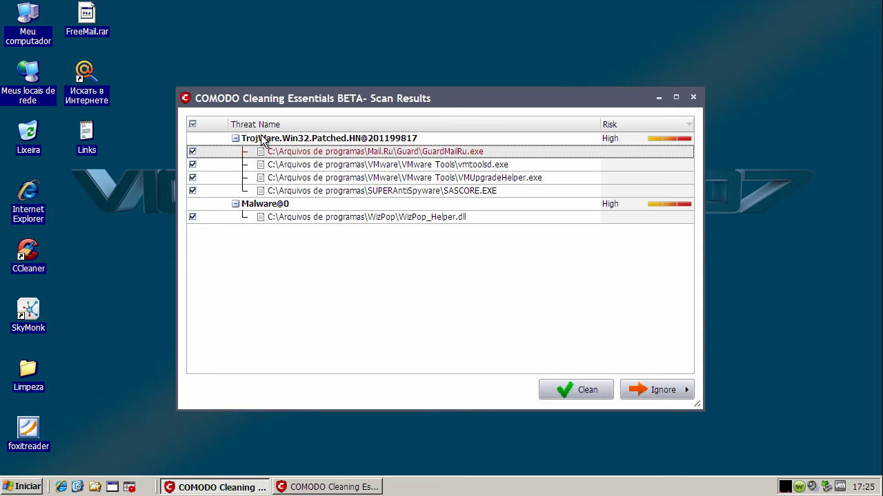
pyautogui.click(300, 140)
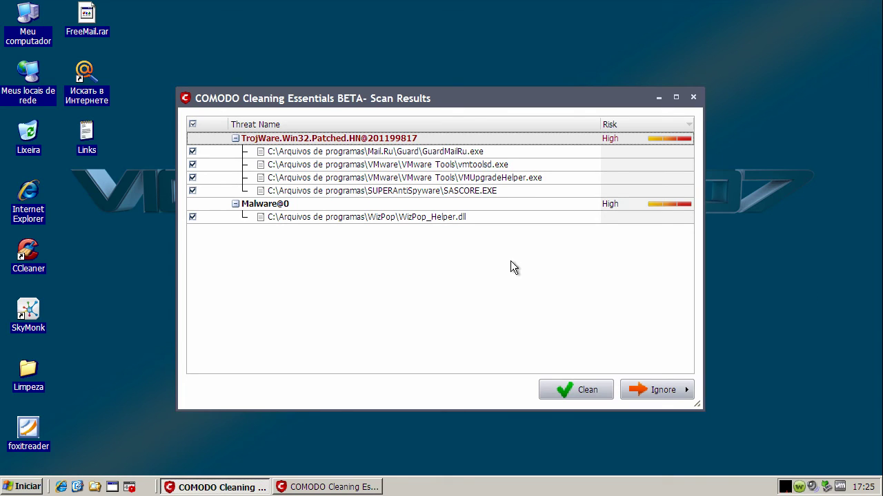
pyautogui.click(307, 218)
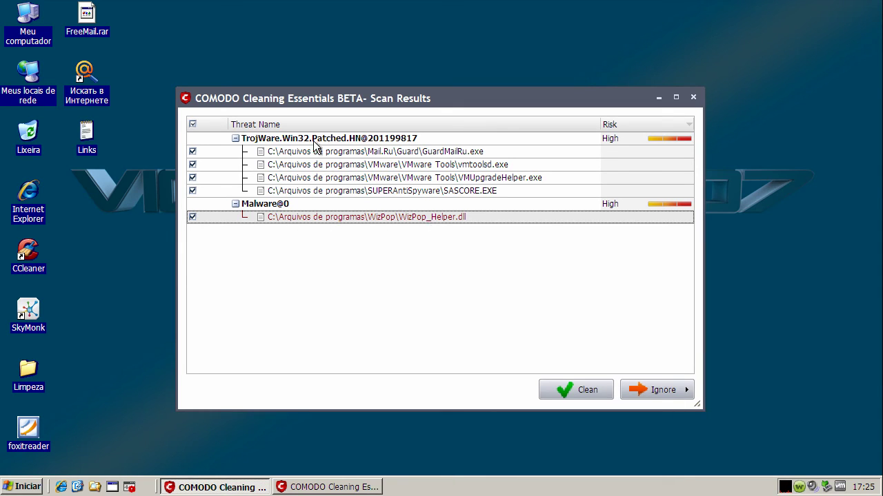
pyautogui.click(288, 144)
pyautogui.click(361, 151)
pyautogui.click(360, 141)
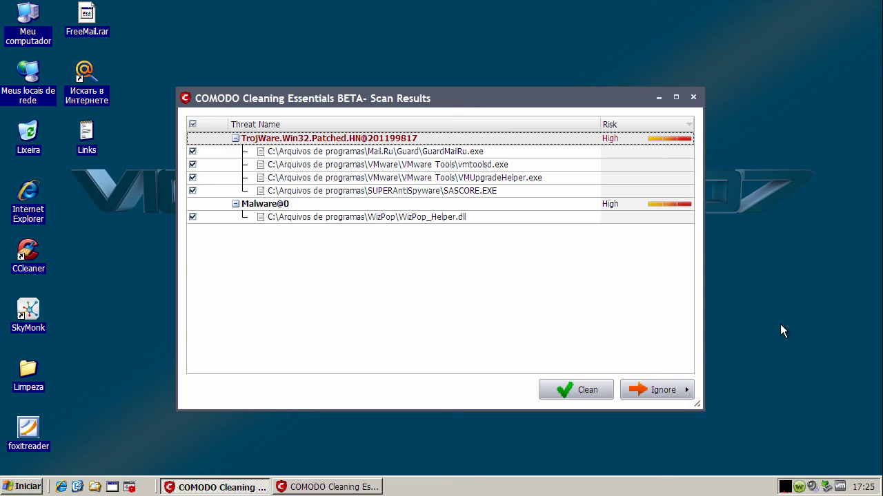
# Exclude SUPERAntiSpyware's SASCORE.EXE from the selected threats and clean the remaining detected files.
pyautogui.click(329, 192)
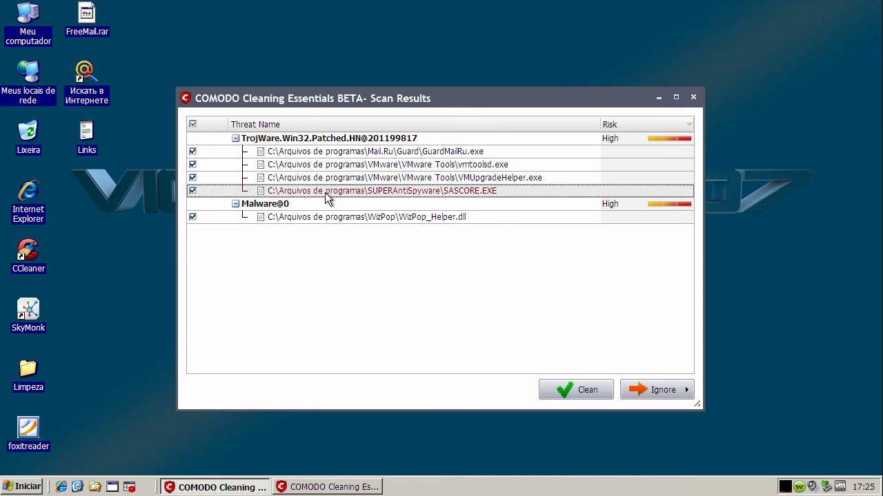
pyautogui.click(193, 191)
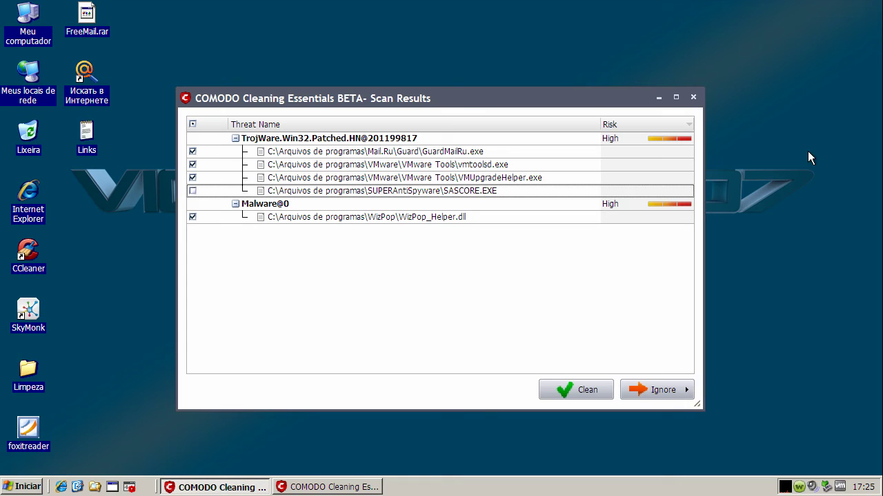
pyautogui.click(571, 392)
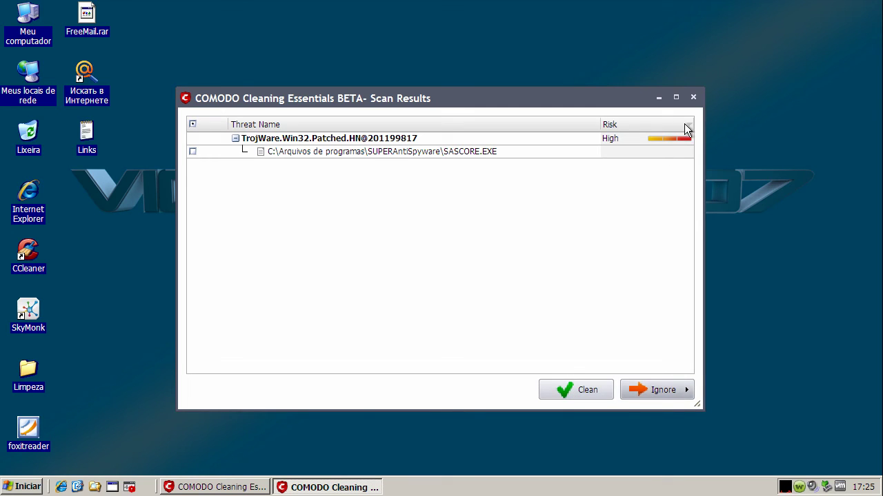
# Close the COMODO scan results window and agree to restart the computer.
pyautogui.click(693, 98)
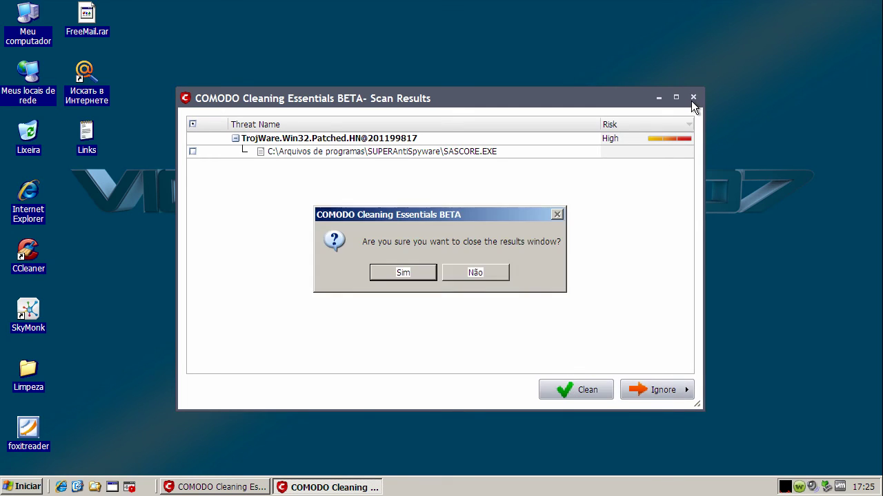
pyautogui.click(398, 274)
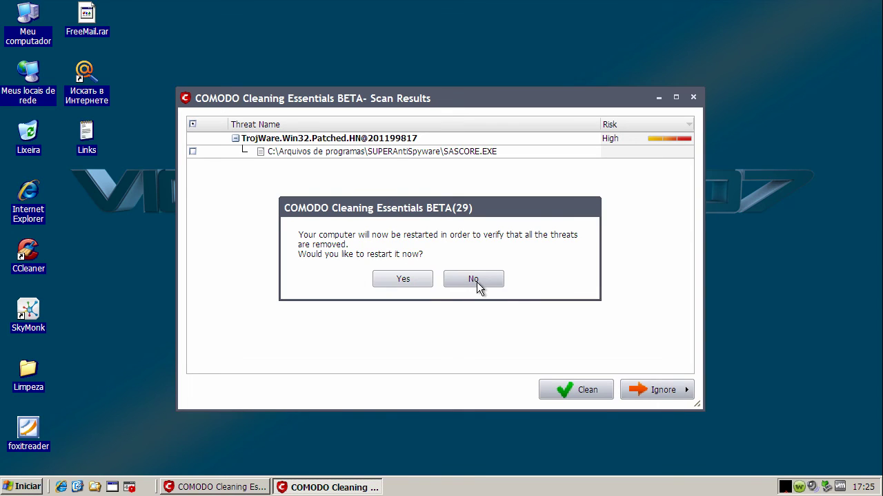
pyautogui.click(413, 279)
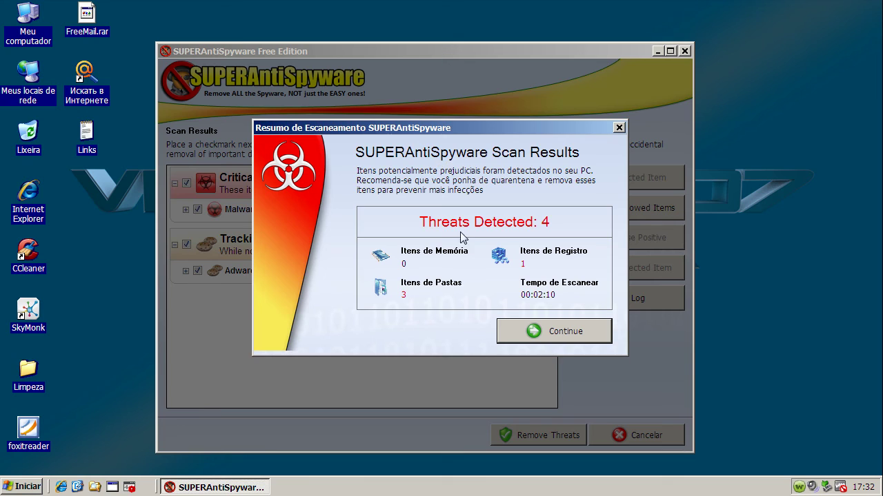
# Dismiss the SUPERAntiSpyware scan summary and examine the items listed under Critical Threats and Tracking Objects, including the Adware.Tracking Cookie files.
pyautogui.click(546, 334)
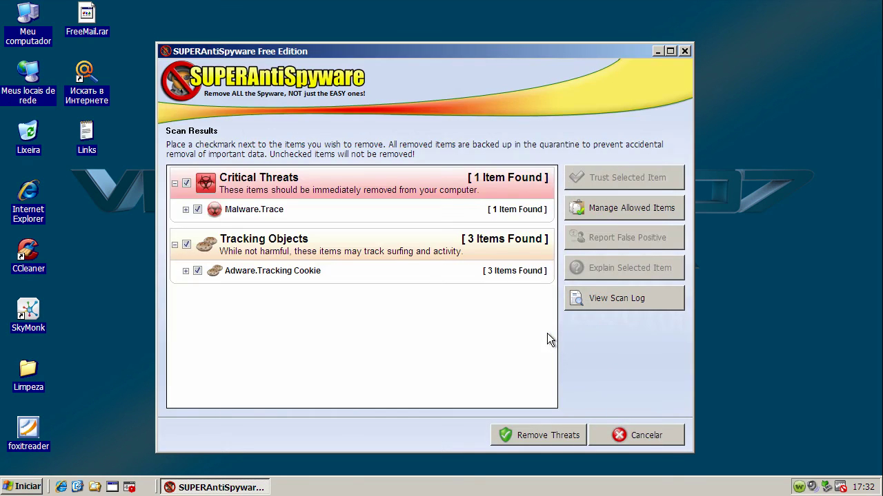
pyautogui.click(175, 184)
pyautogui.click(175, 184)
pyautogui.click(175, 244)
pyautogui.click(177, 246)
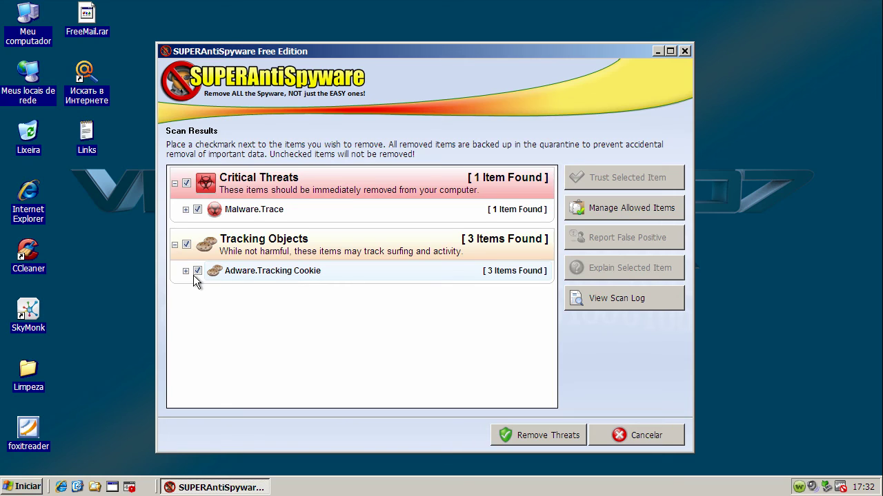
pyautogui.click(191, 273)
pyautogui.click(187, 272)
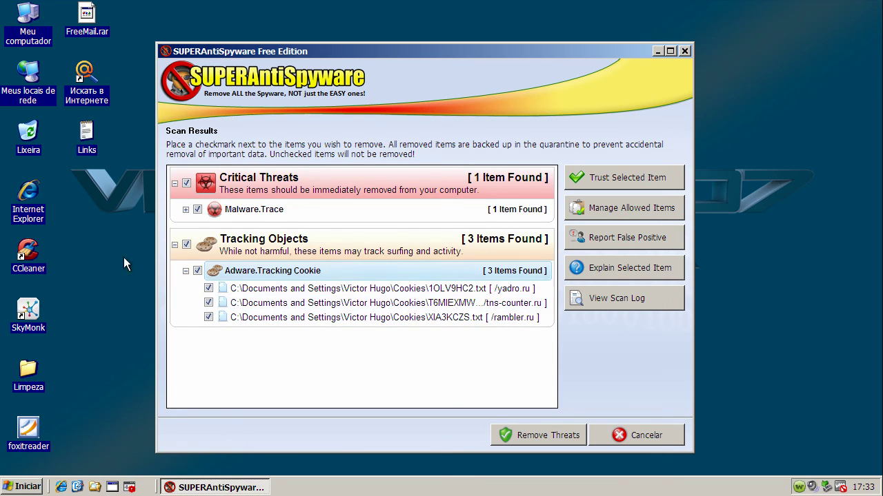
pyautogui.click(184, 271)
pyautogui.click(174, 246)
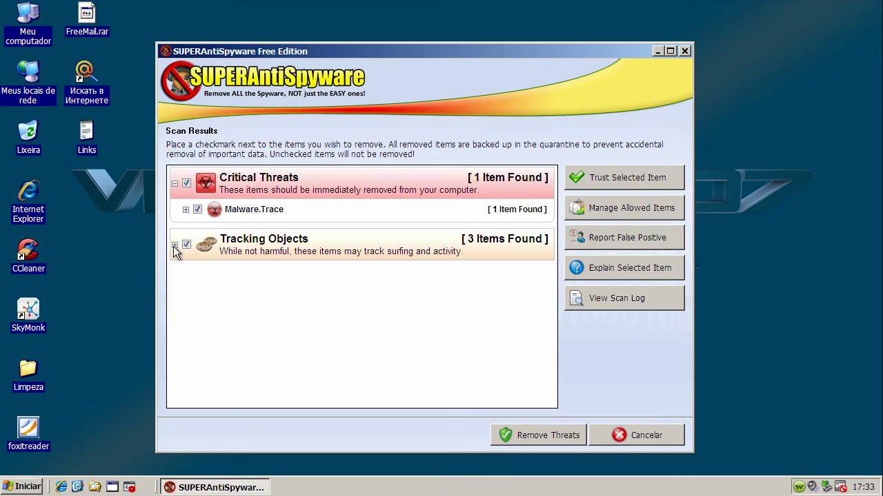
# Remove all checked threats with SUPERAntiSpyware, finish the cleaning results and close the program.
pyautogui.click(549, 434)
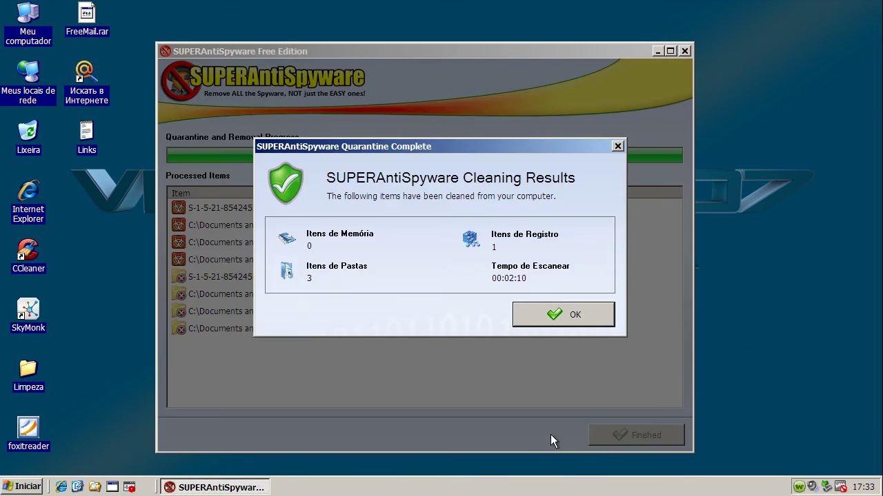
pyautogui.click(569, 317)
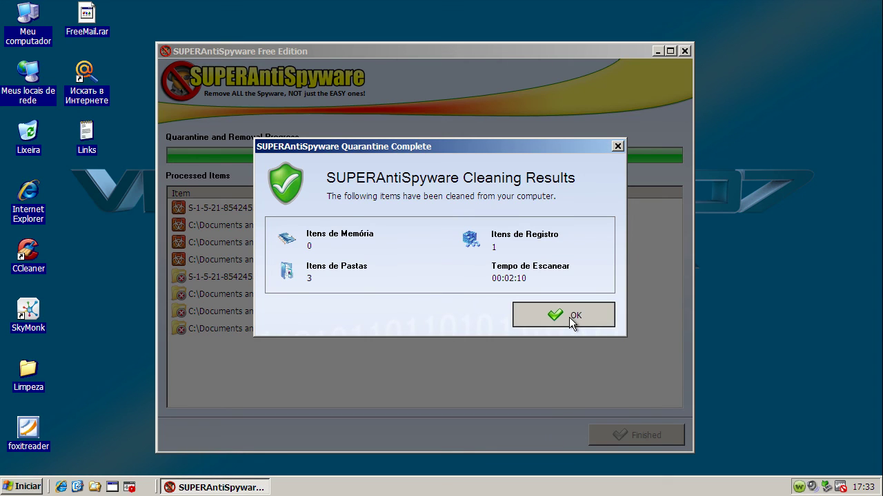
pyautogui.click(636, 437)
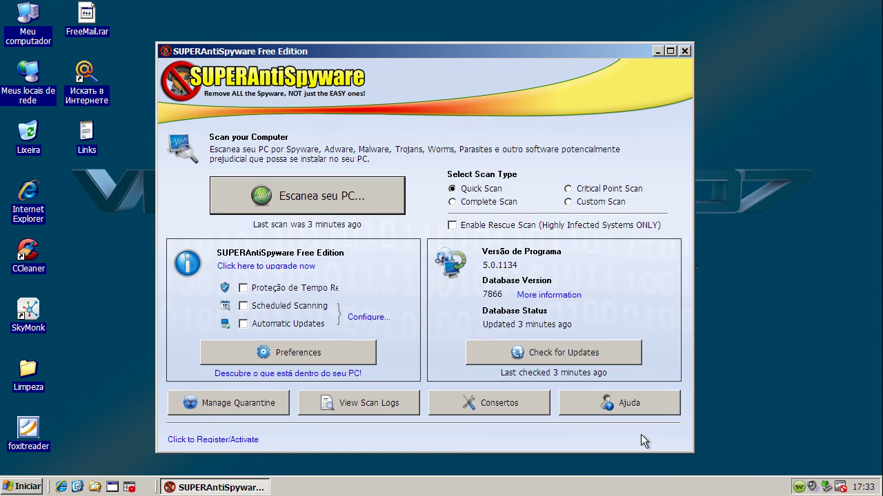
pyautogui.click(685, 51)
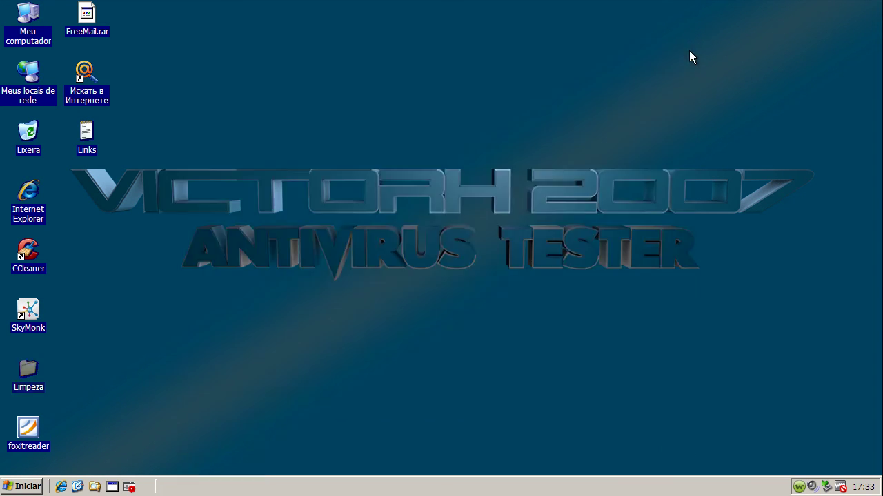
# Switch to Webroot SecureAnywhere by opening its main window, and shift the window slightly on the desktop.
pyautogui.doubleClick(800, 487)
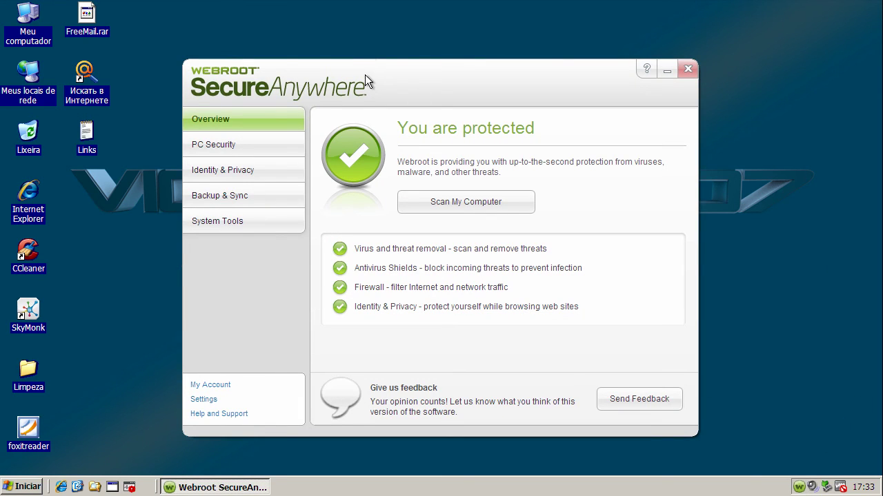
pyautogui.moveTo(365, 74); pyautogui.dragTo(342, 73)
pyautogui.moveTo(397, 70); pyautogui.dragTo(413, 74)
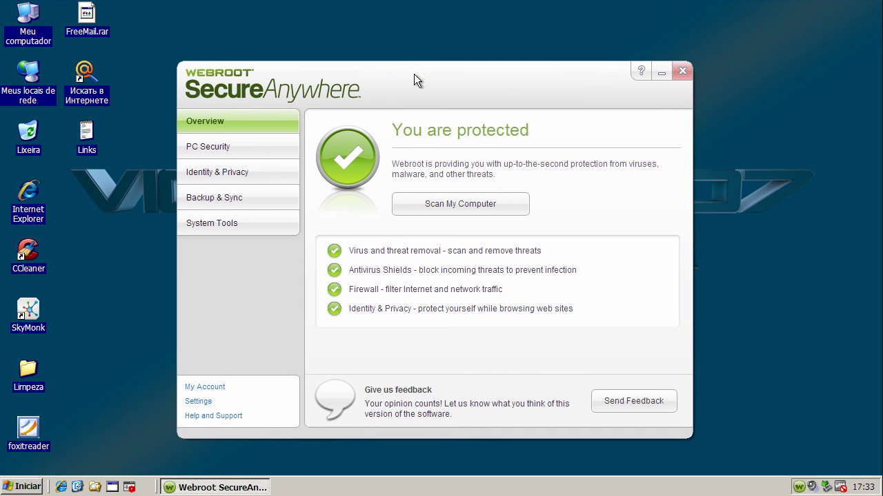